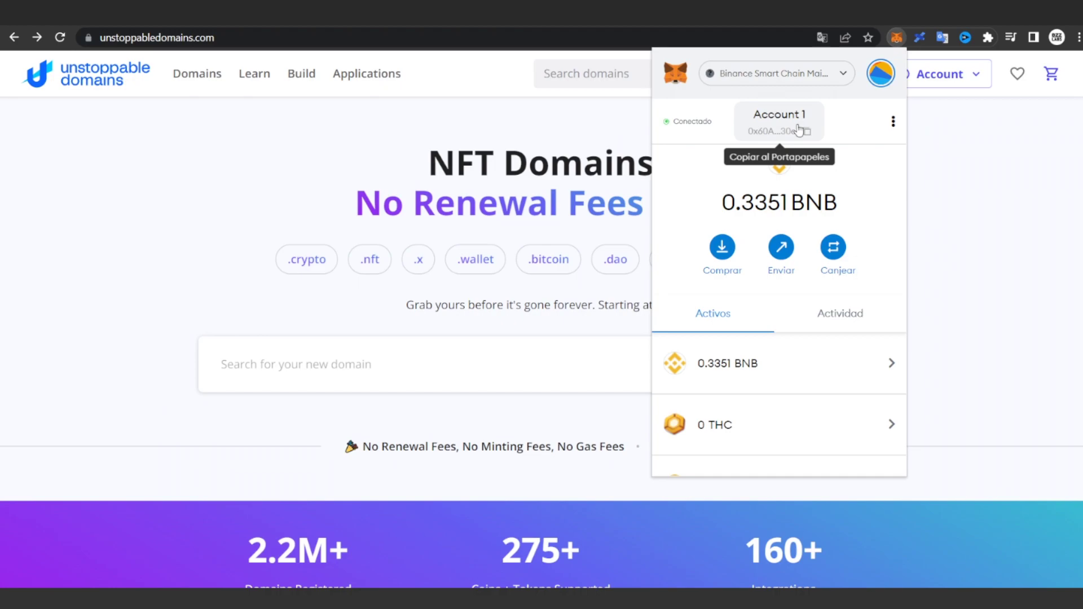
left_click(215, 158)
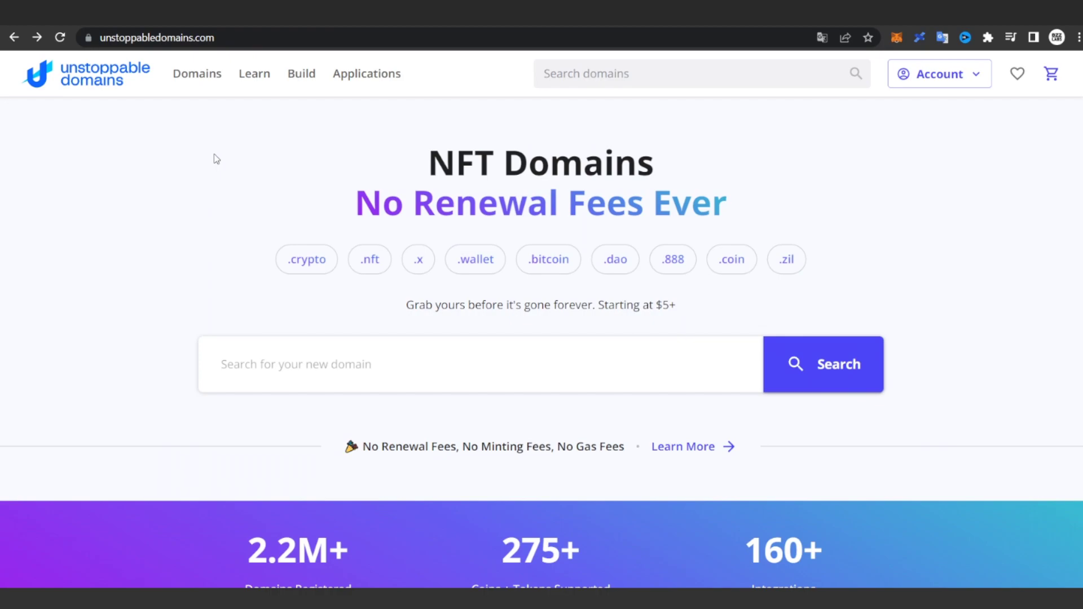
left_click(369, 385)
left_click_drag(694, 169, 426, 169)
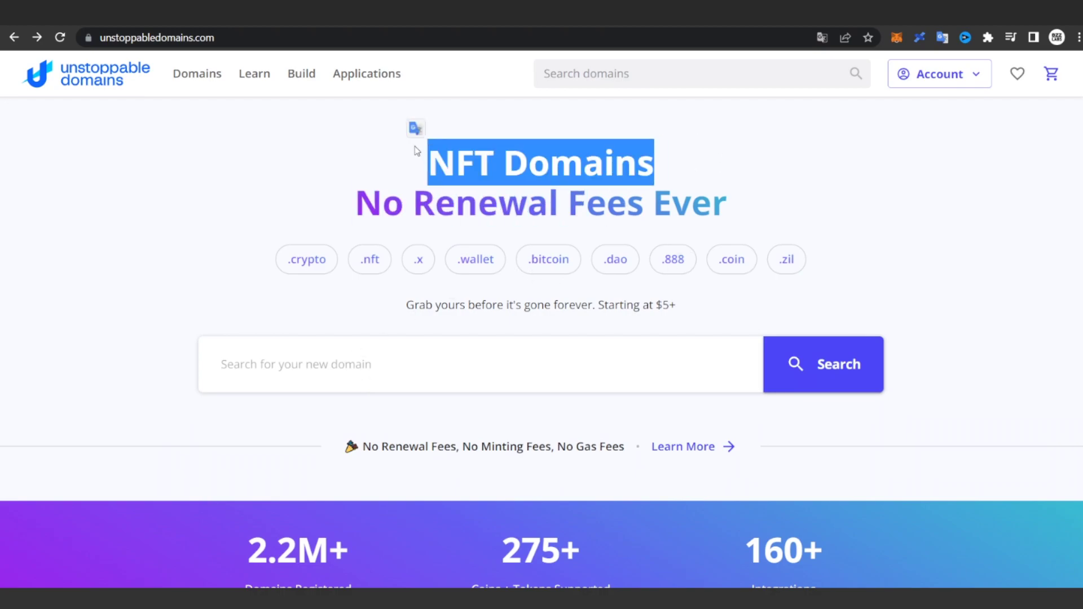
left_click(621, 164)
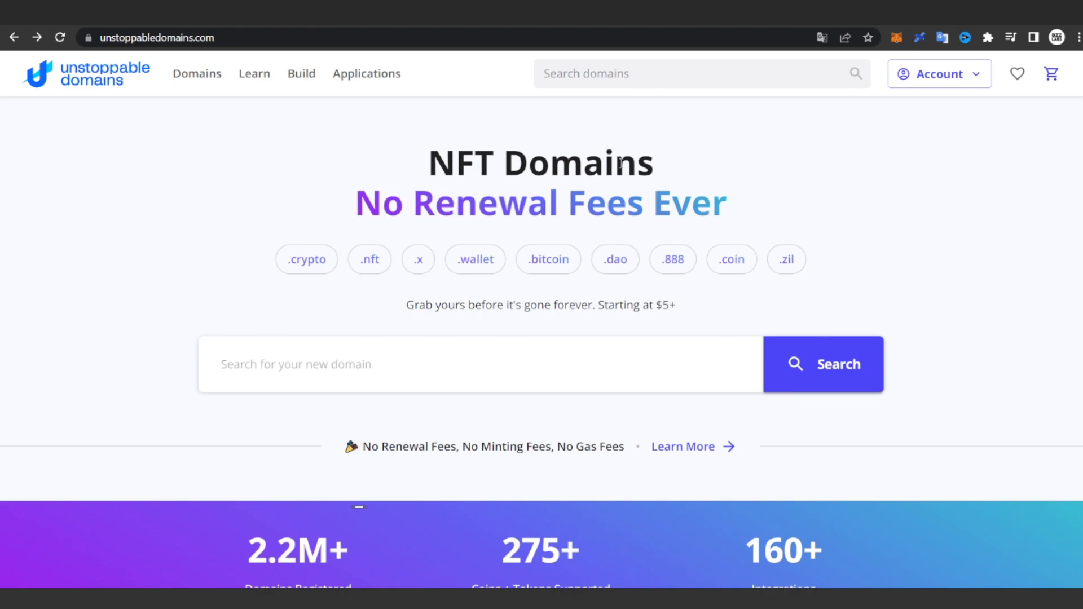
Step: Search for the domain name "baezzalabs" and select its .coin ending
left_click(251, 361)
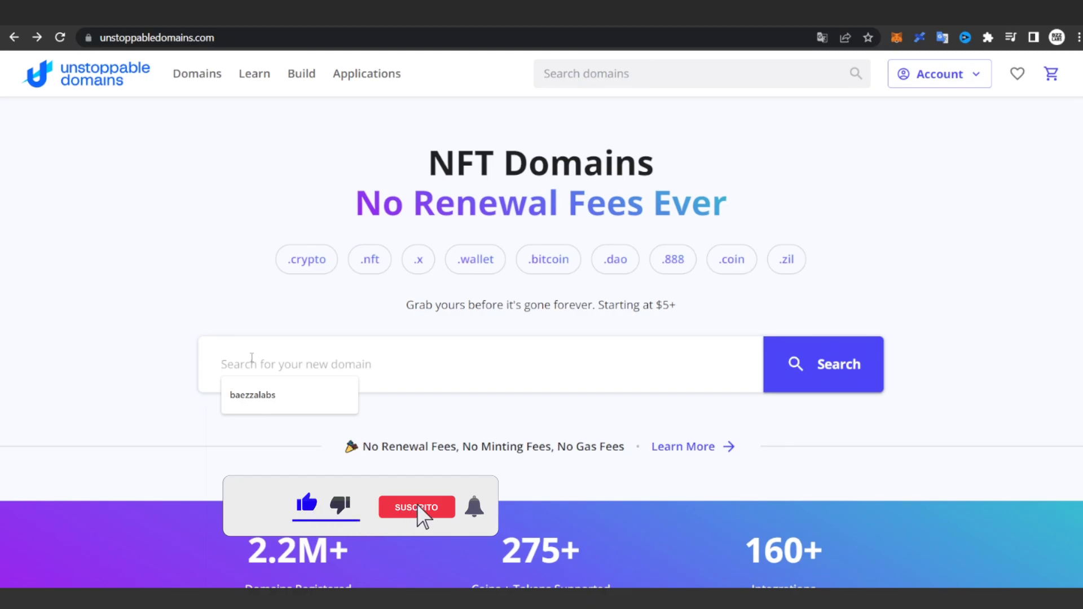
type("baezzalabs")
key("Return")
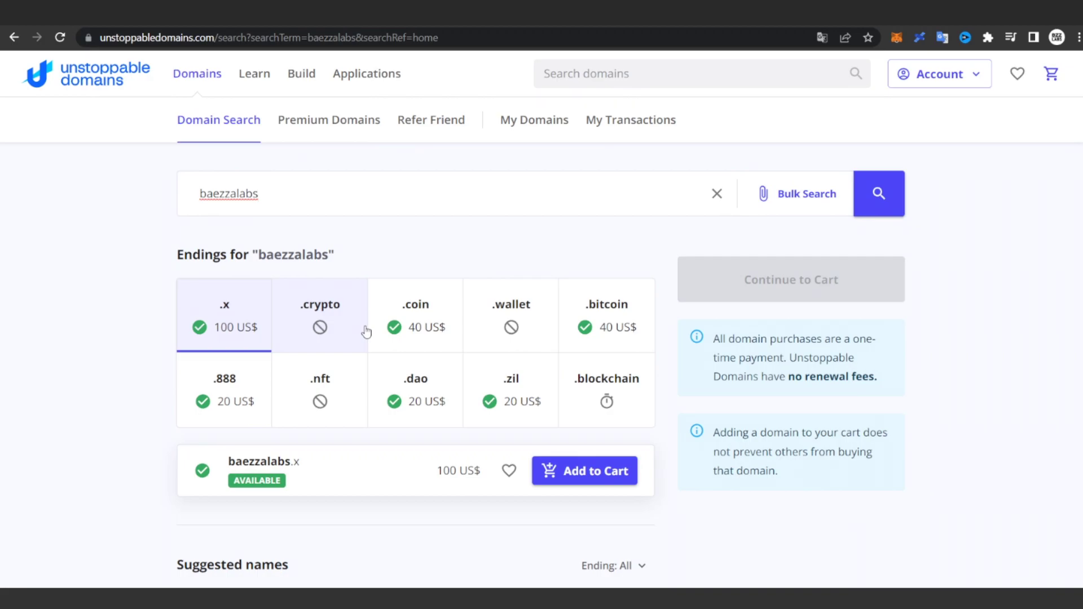
scroll(363, 332, "down", 1)
scroll(329, 290, "up", 1)
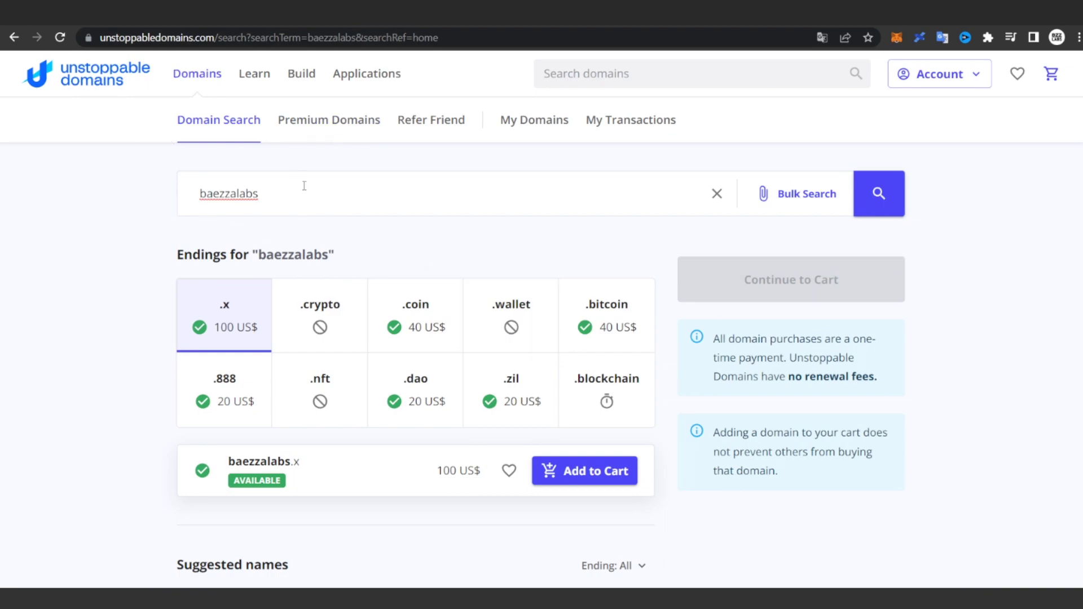
left_click(430, 333)
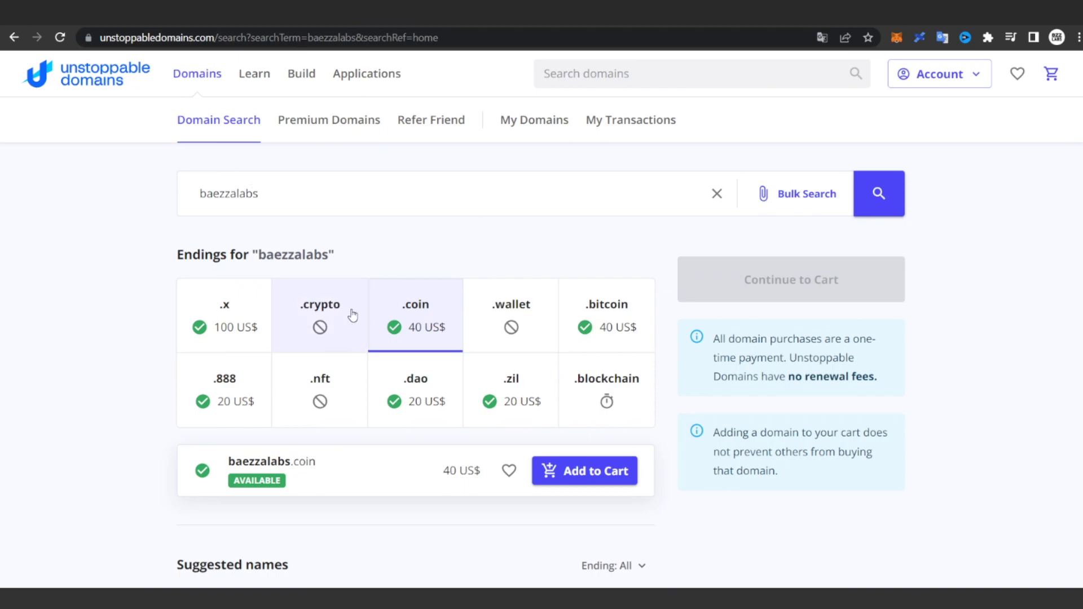
Step: Search for the domain name "formacion" and review its endings and suggested names
left_click(235, 195)
double_click(216, 197)
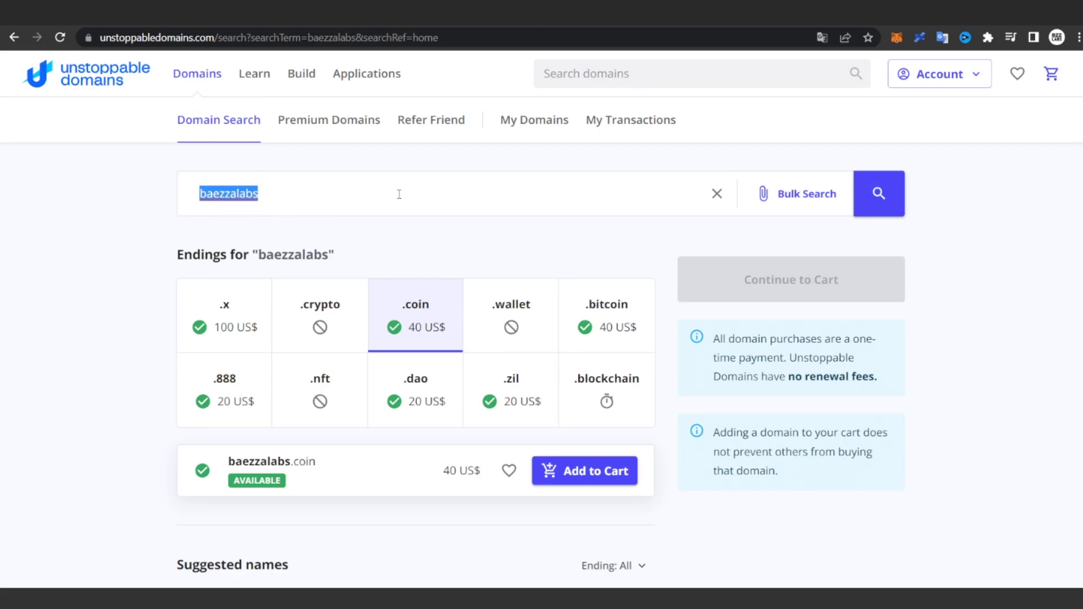
type("formacion")
key("Return")
scroll(411, 213, "down", 3)
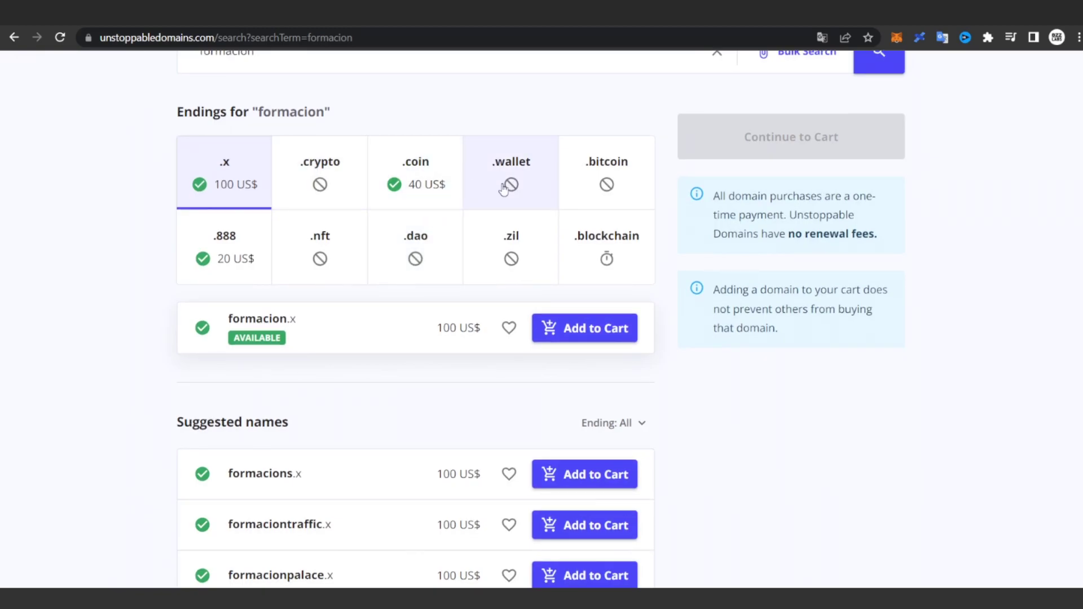
scroll(385, 291, "down", 2)
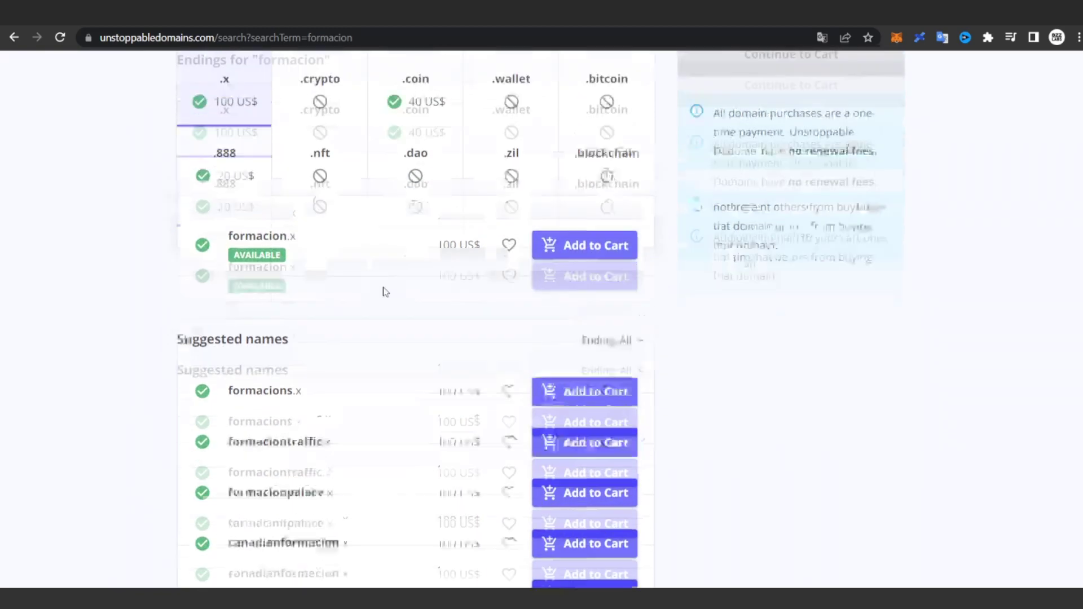
scroll(385, 292, "up", 2)
scroll(302, 244, "down", 2)
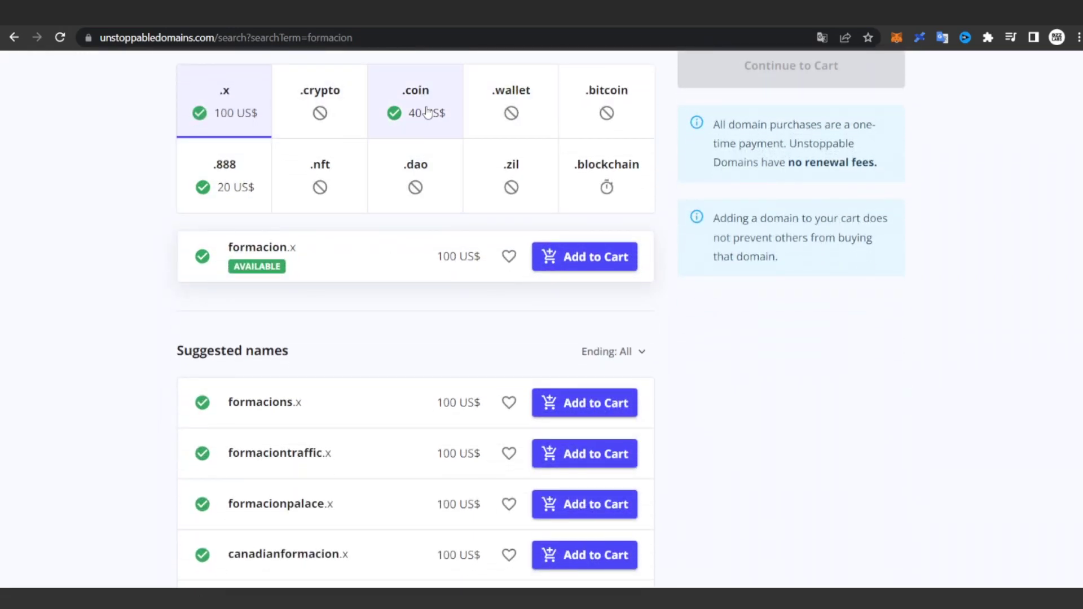
scroll(479, 218, "down", 2)
scroll(479, 217, "up", 5)
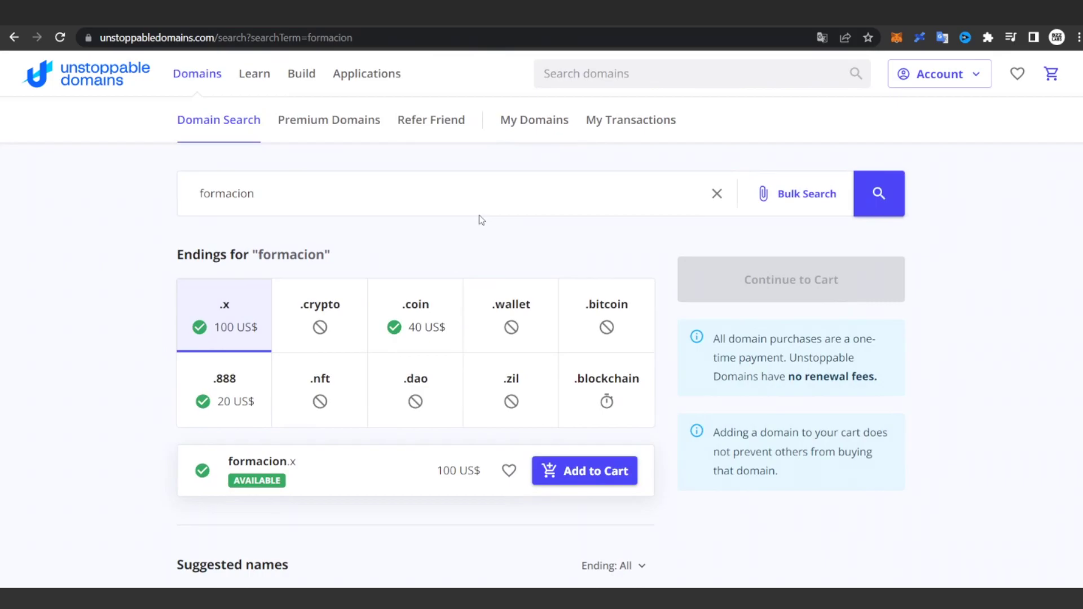
scroll(462, 210, "down", 1)
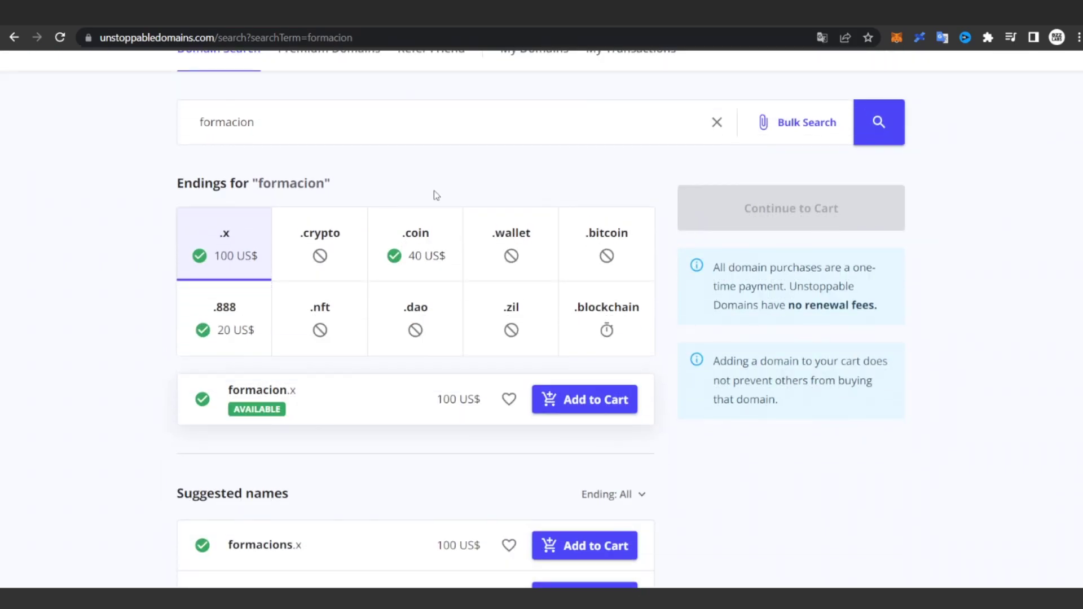
Step: Search for the brand name "cocacola" as a domain to check which endings are available
double_click(237, 122)
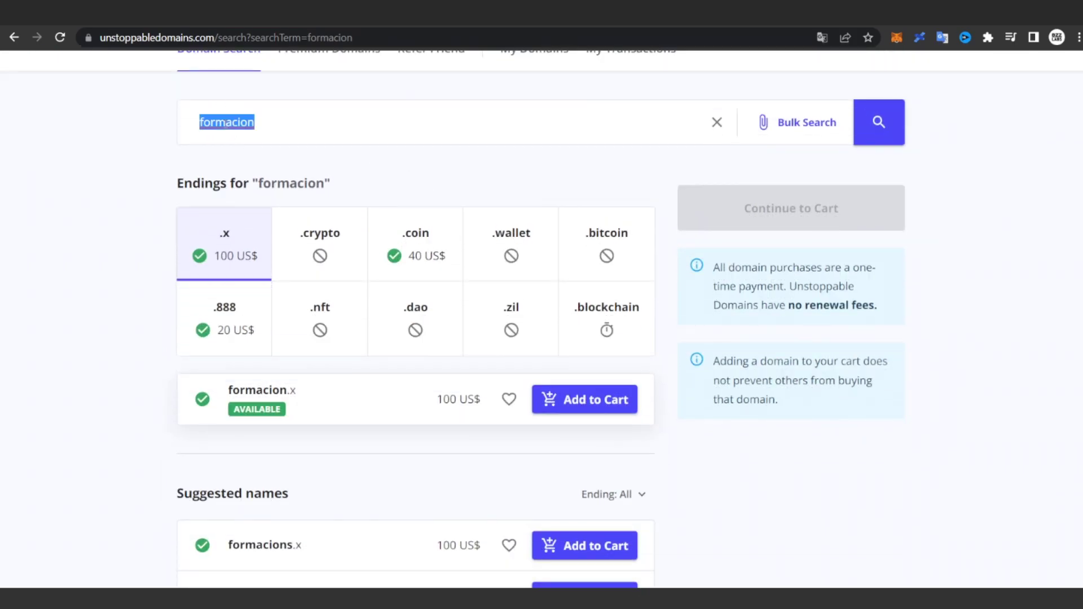
type("cocacola")
key("Return")
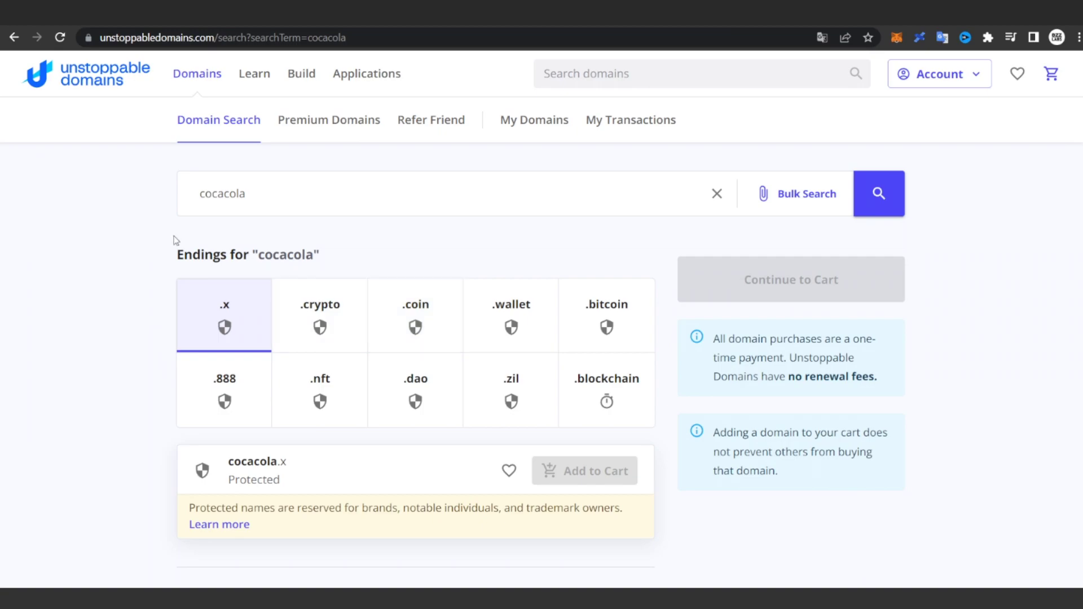
Step: Replace the search term with "ganardinero" and look up its domain endings
left_click_drag(297, 179, 84, 189)
key("BackSpace")
type("ganar")
type("dinero")
key("Return")
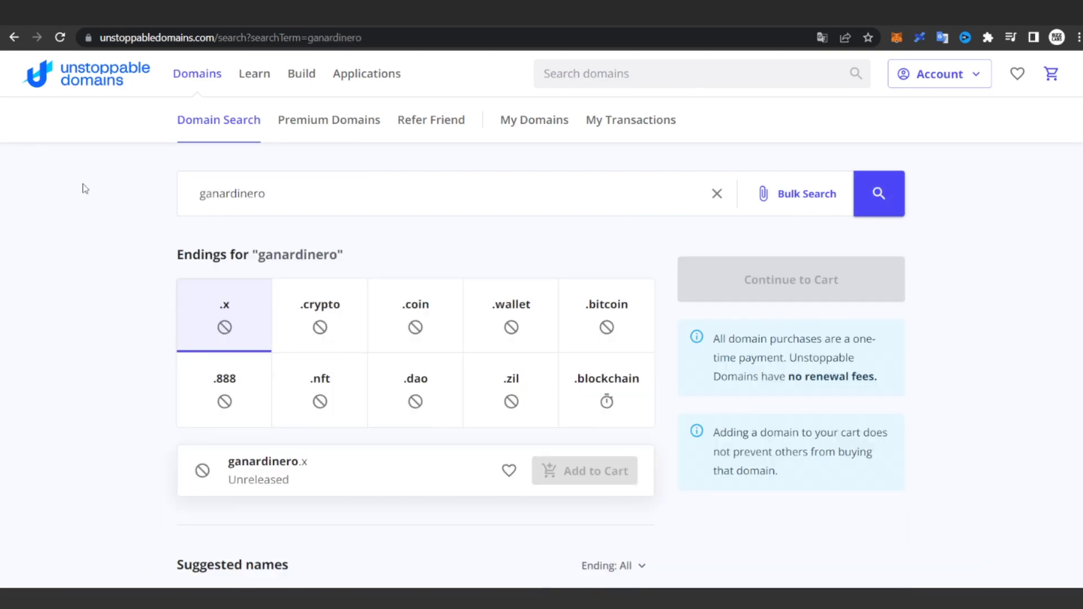
Step: Examine the availability of the "ganardinero" endings and the prices of the suggested alternative names
scroll(441, 323, "down", 1)
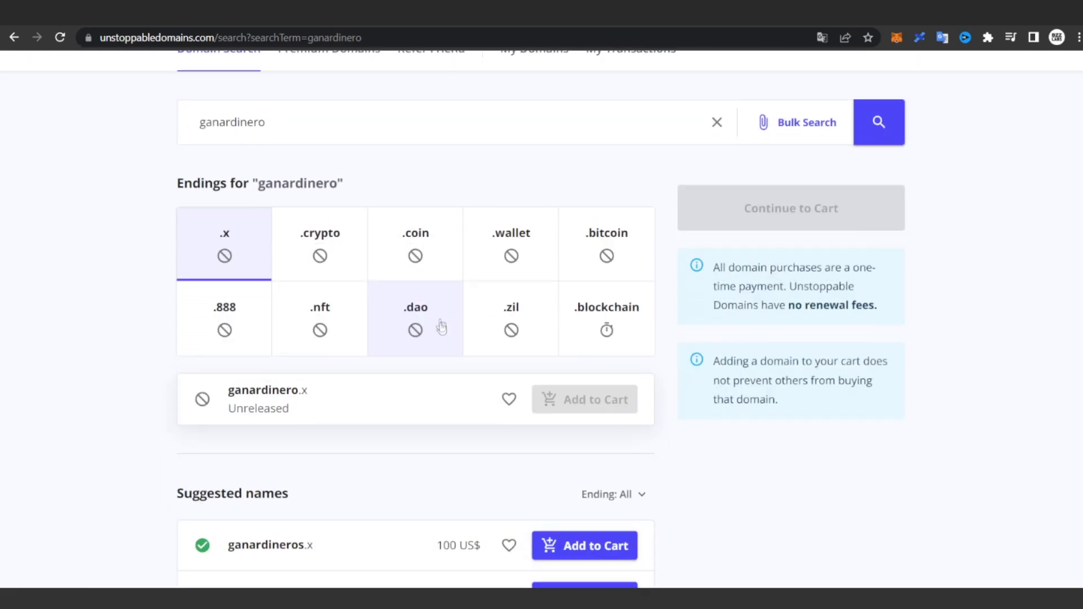
scroll(441, 323, "down", 4)
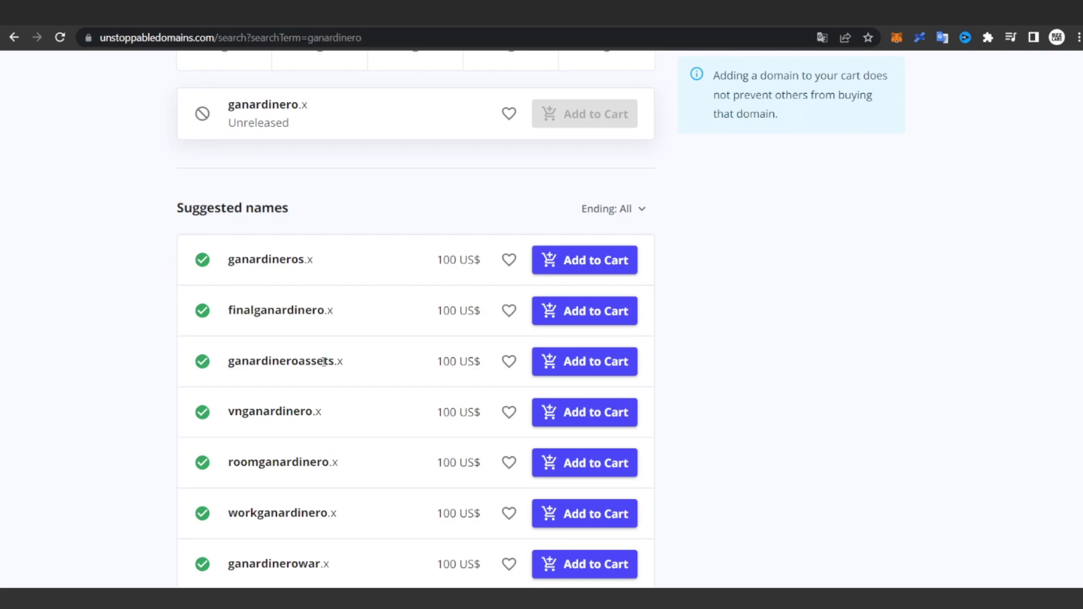
scroll(339, 483, "down", 1)
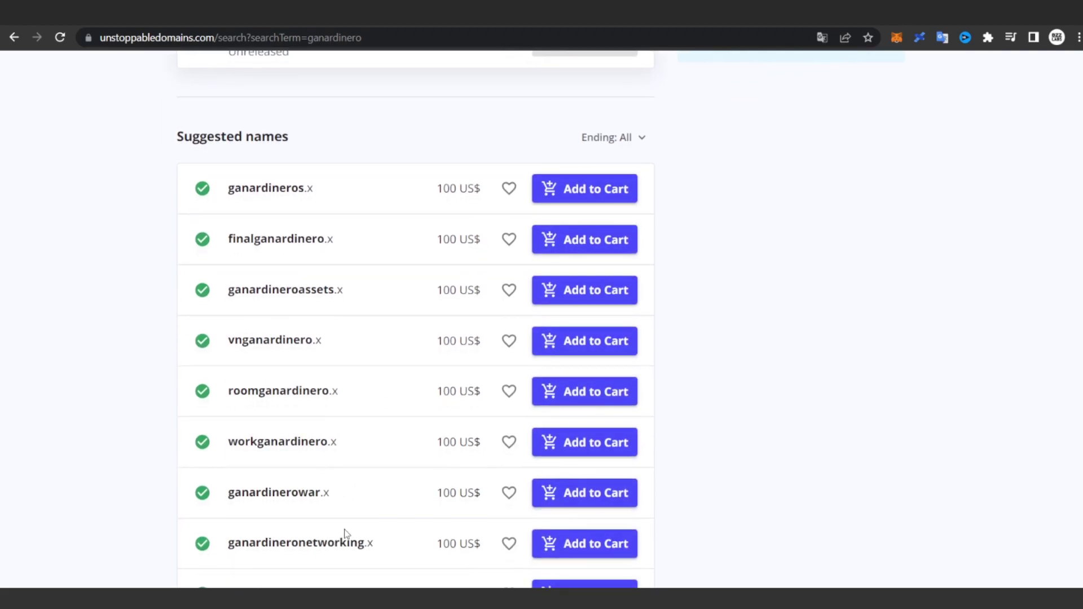
scroll(338, 556, "down", 4)
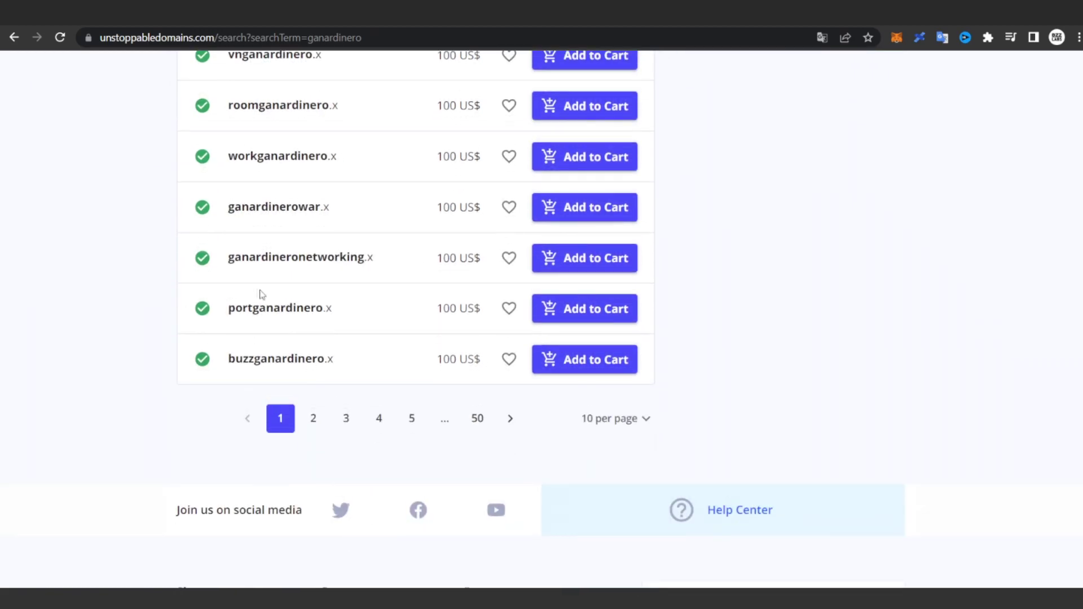
scroll(277, 299, "up", 6)
scroll(292, 310, "up", 4)
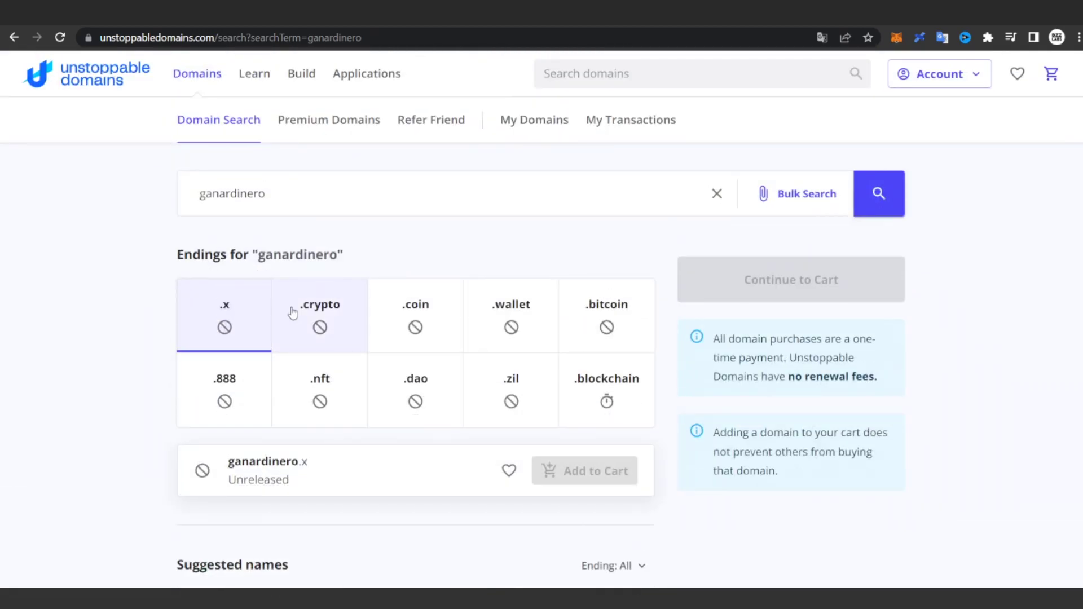
scroll(293, 312, "down", 5)
scroll(334, 268, "up", 5)
Step: Add the suggested domain ganardineros.x to the cart and proceed from the cart to checkout
scroll(383, 282, "down", 5)
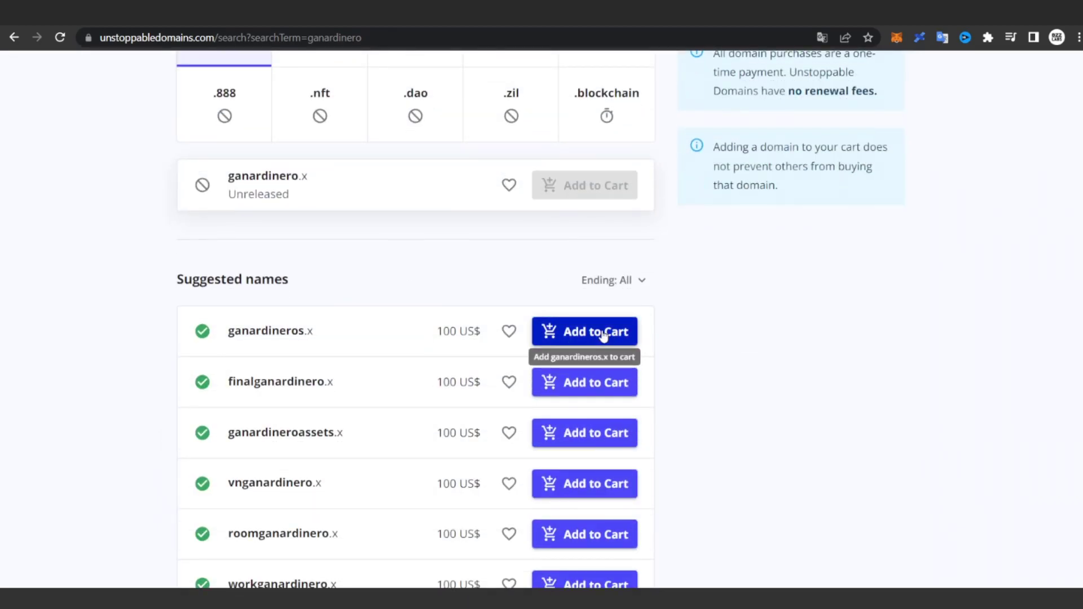
left_click(614, 340)
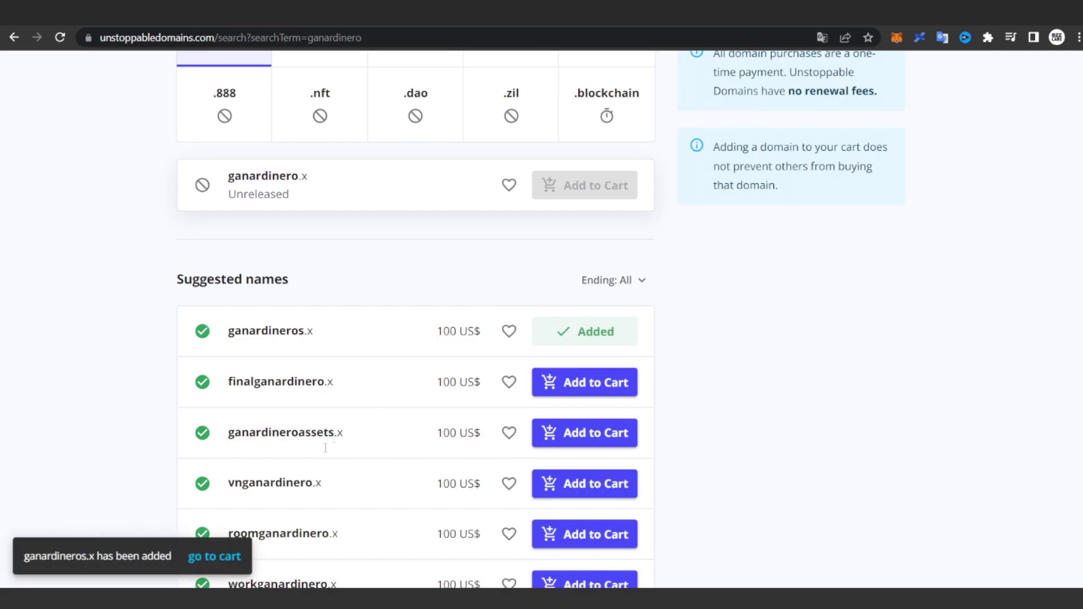
left_click(214, 557)
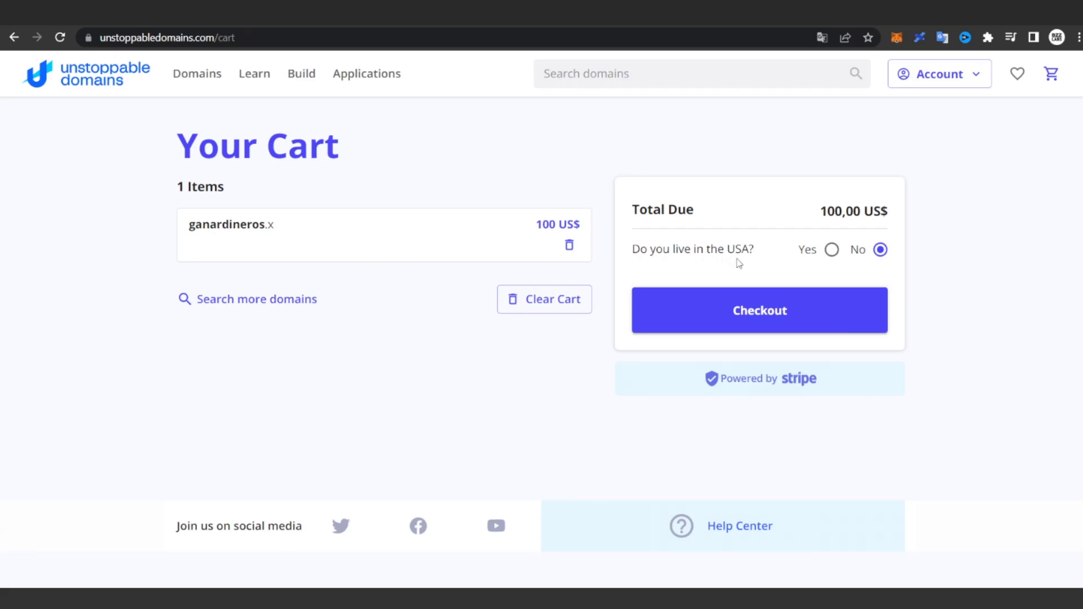
left_click(717, 322)
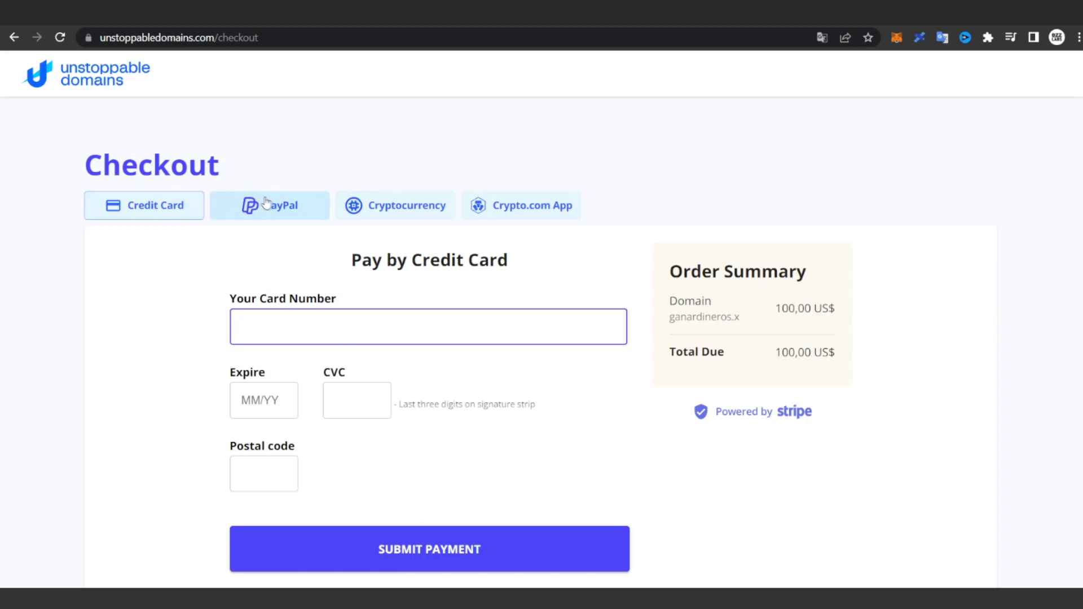
Step: Choose cryptocurrency as the payment method for the order and start the transaction
left_click(249, 204)
left_click(375, 206)
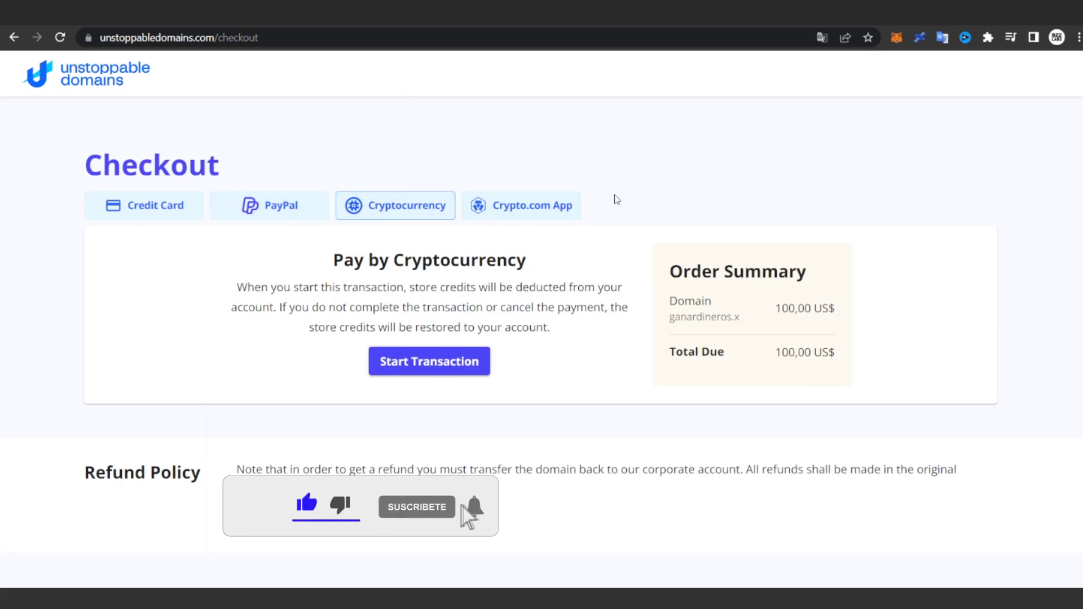
left_click(412, 362)
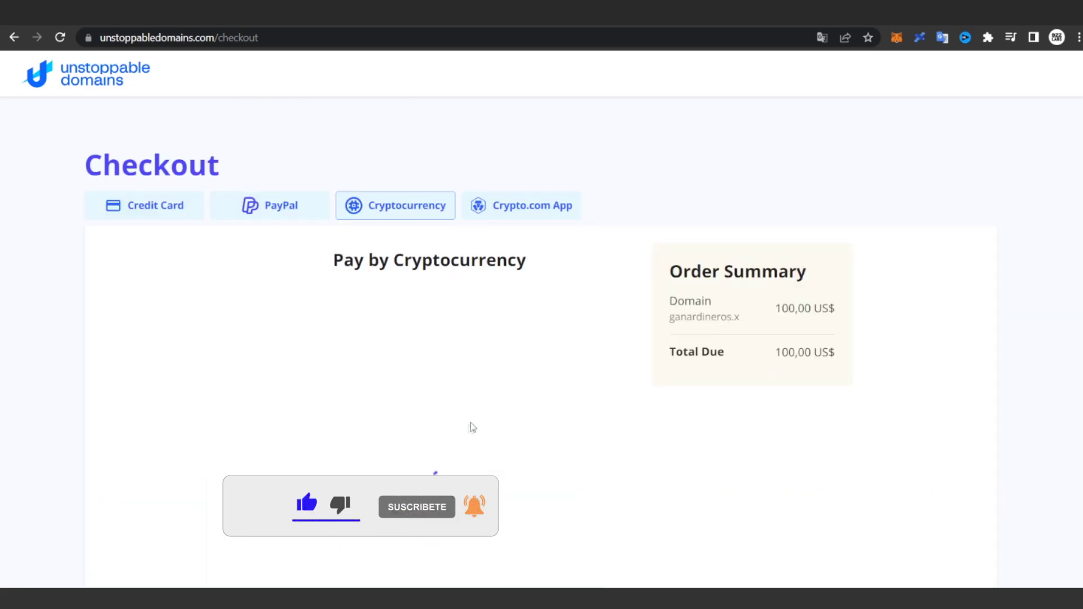
scroll(621, 282, "down", 3)
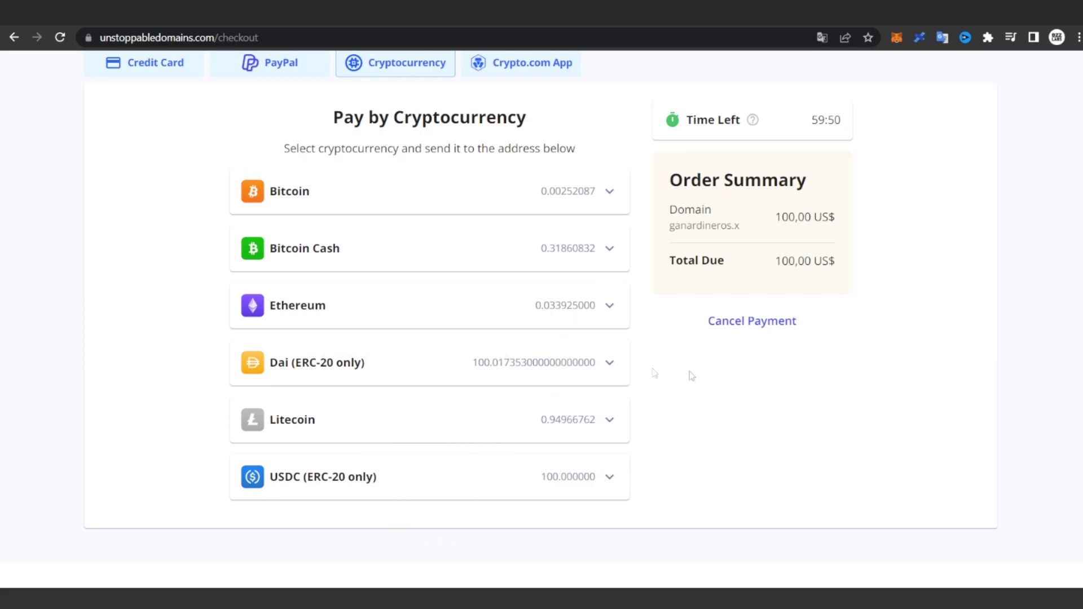
Step: View the payment details for Litecoin and Ethereum, leaving only the Litecoin details expanded
left_click(569, 427)
scroll(739, 394, "down", 1)
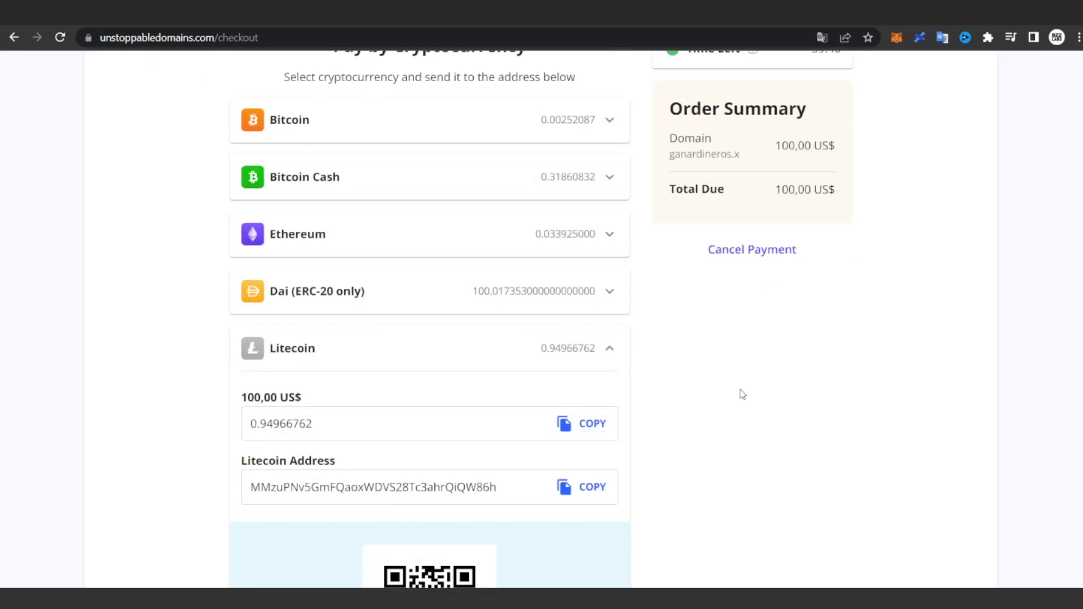
left_click(581, 235)
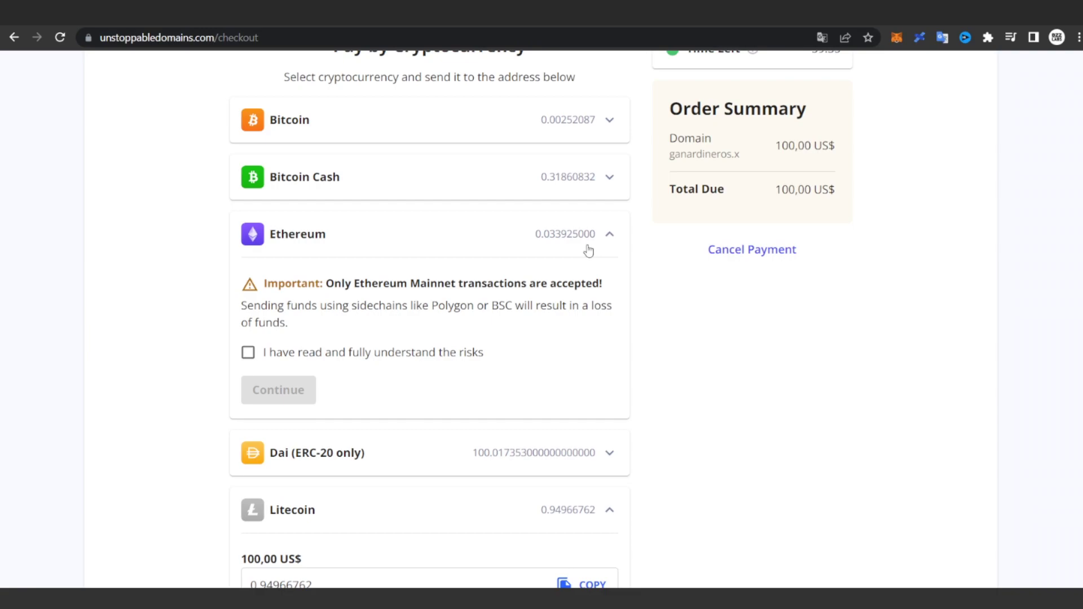
left_click(530, 235)
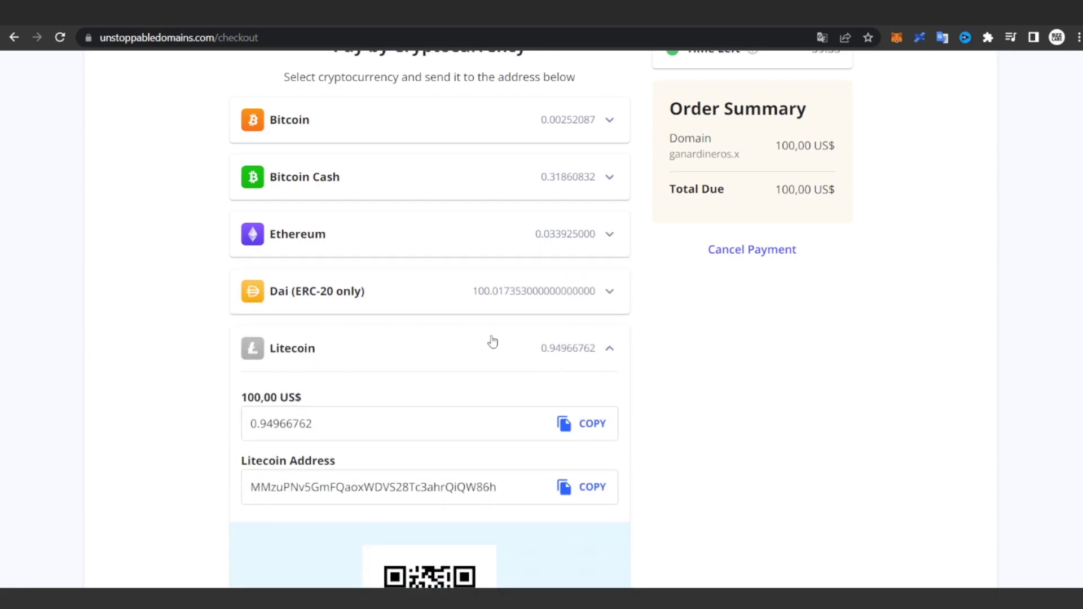
Step: Review the Litecoin amount, address and QR code, and return to the site's home page
scroll(615, 350, "down", 4)
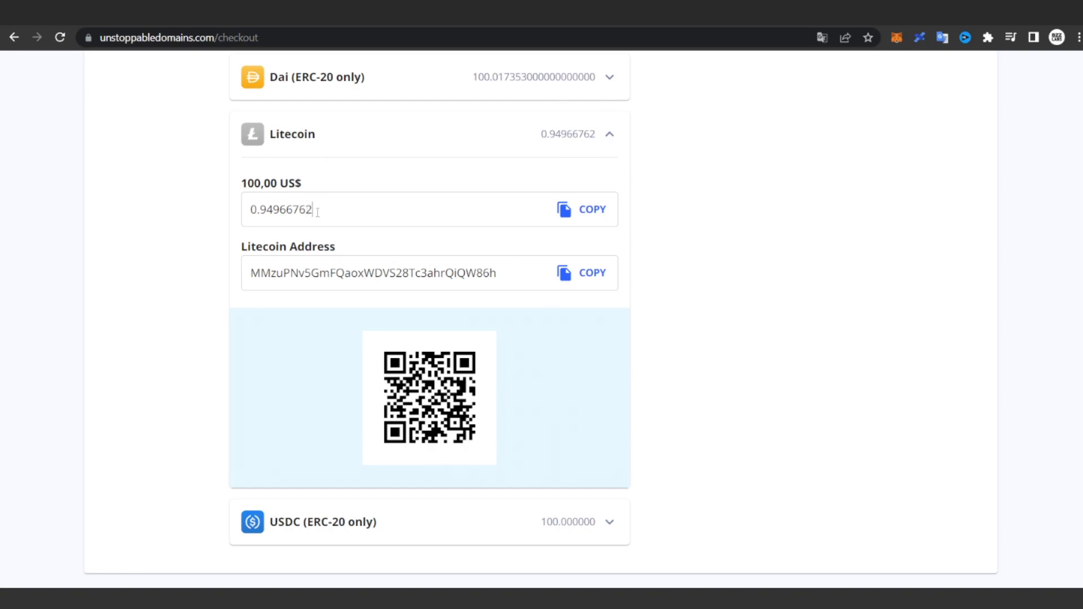
left_click_drag(316, 210, 163, 203)
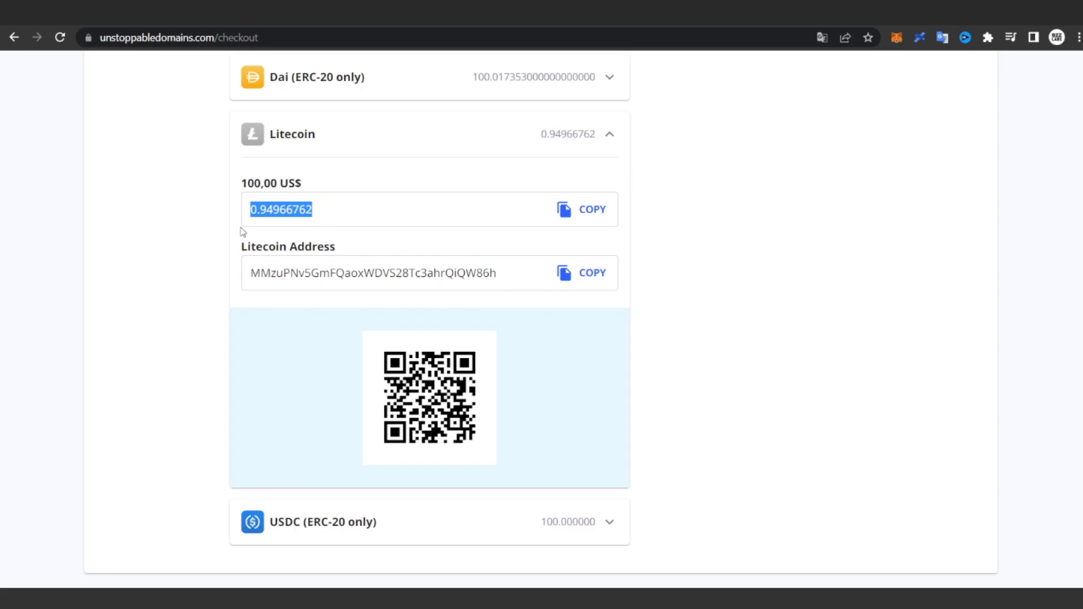
scroll(436, 288, "up", 4)
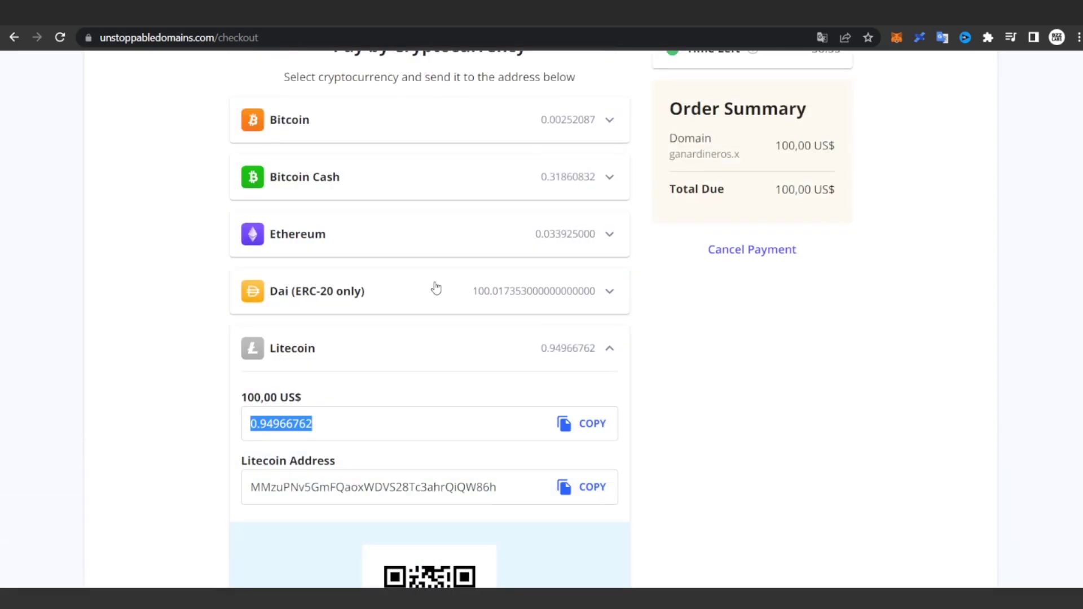
scroll(436, 288, "up", 4)
left_click(85, 84)
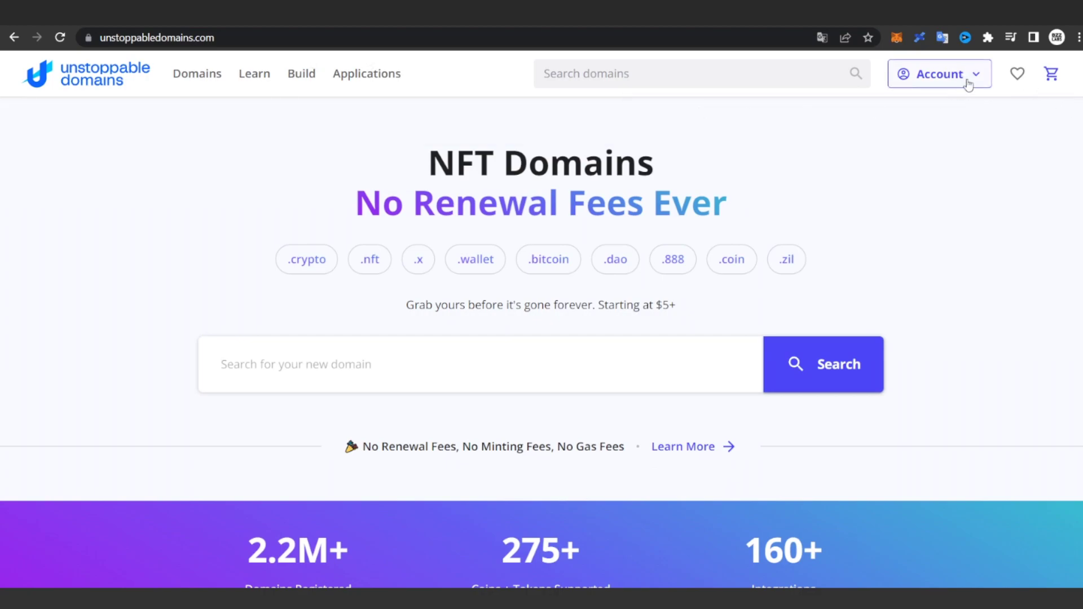
Step: Open the list of owned domains and go to the management page for baezzalabs.wallet
mouse_move(183, 81)
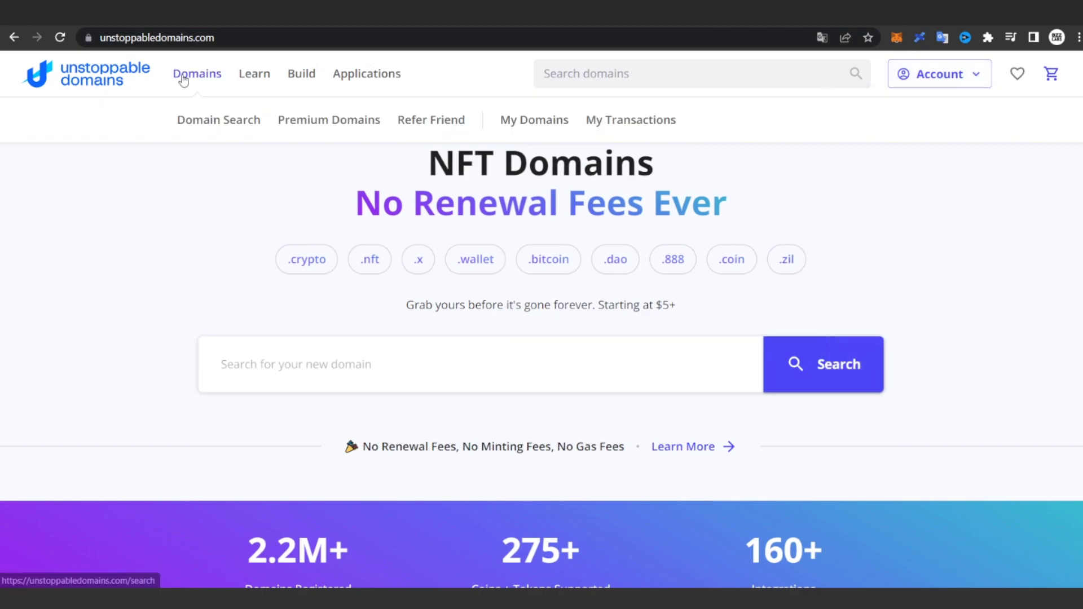
left_click(536, 121)
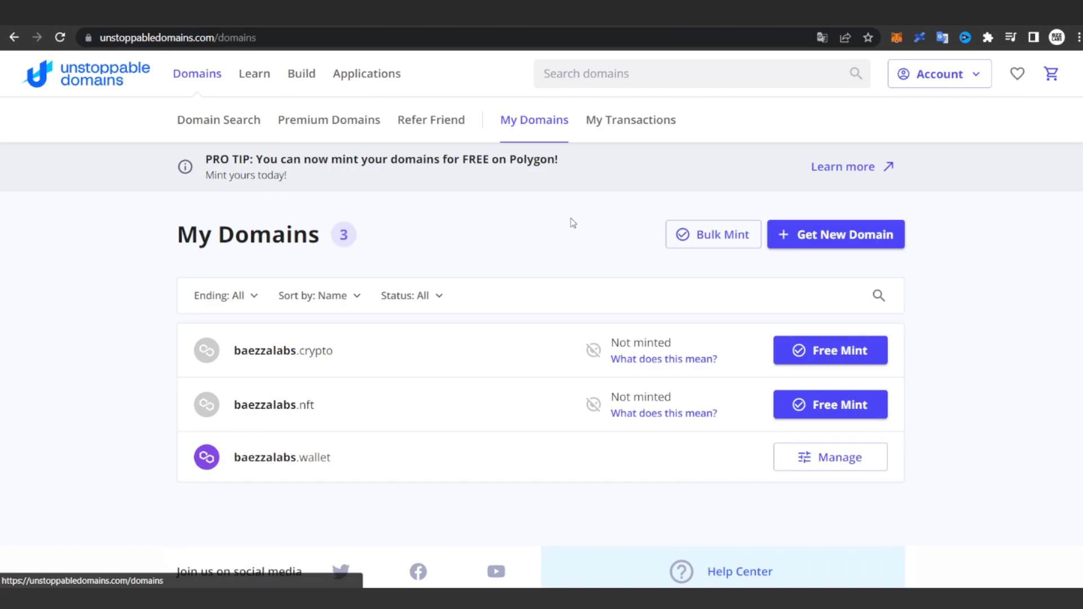
scroll(573, 223, "down", 3)
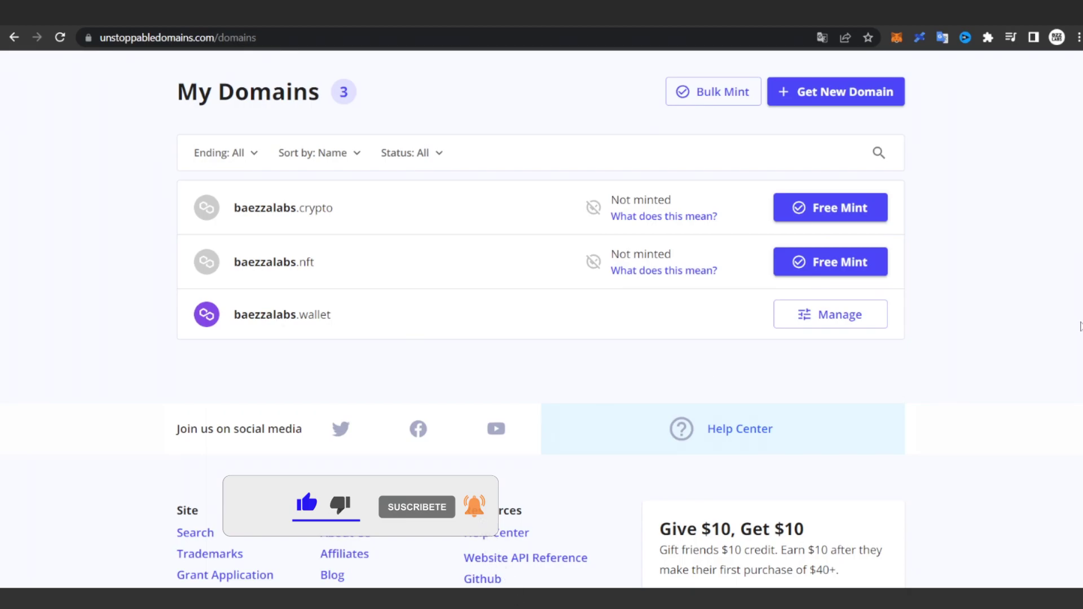
left_click(834, 317)
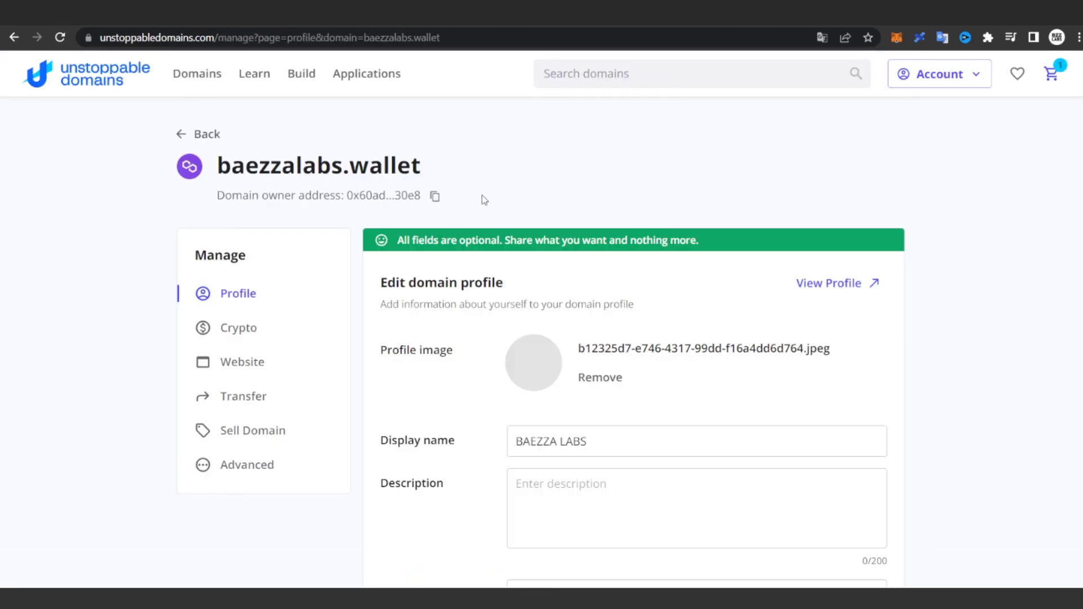
Step: Review the editable profile of baezzalabs.wallet, including its contact emails and profile metadata
scroll(355, 209, "down", 1)
scroll(575, 262, "down", 14)
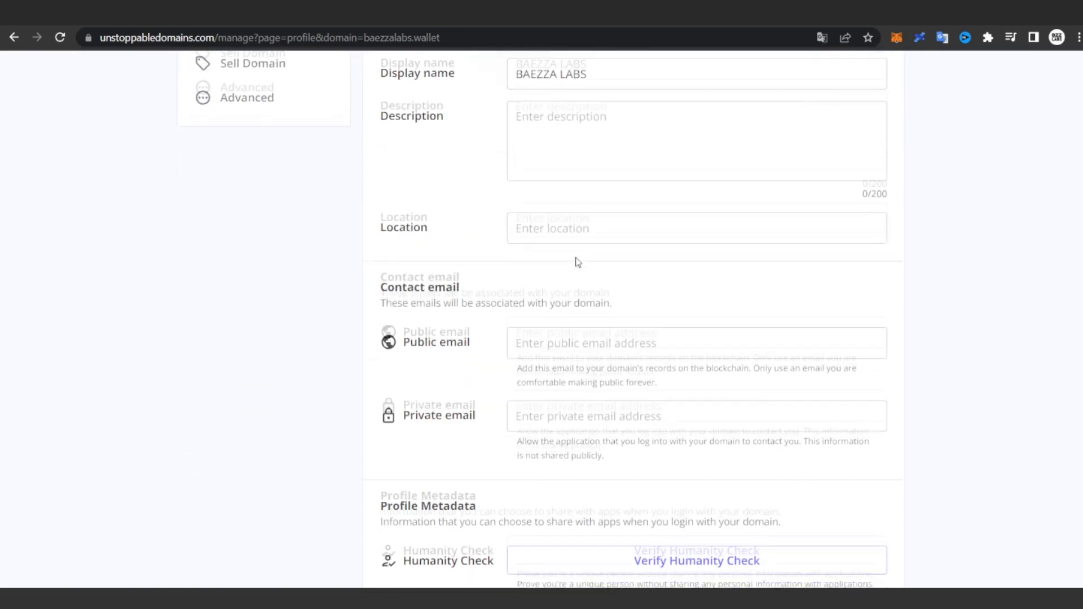
scroll(624, 344, "up", 7)
scroll(626, 346, "up", 5)
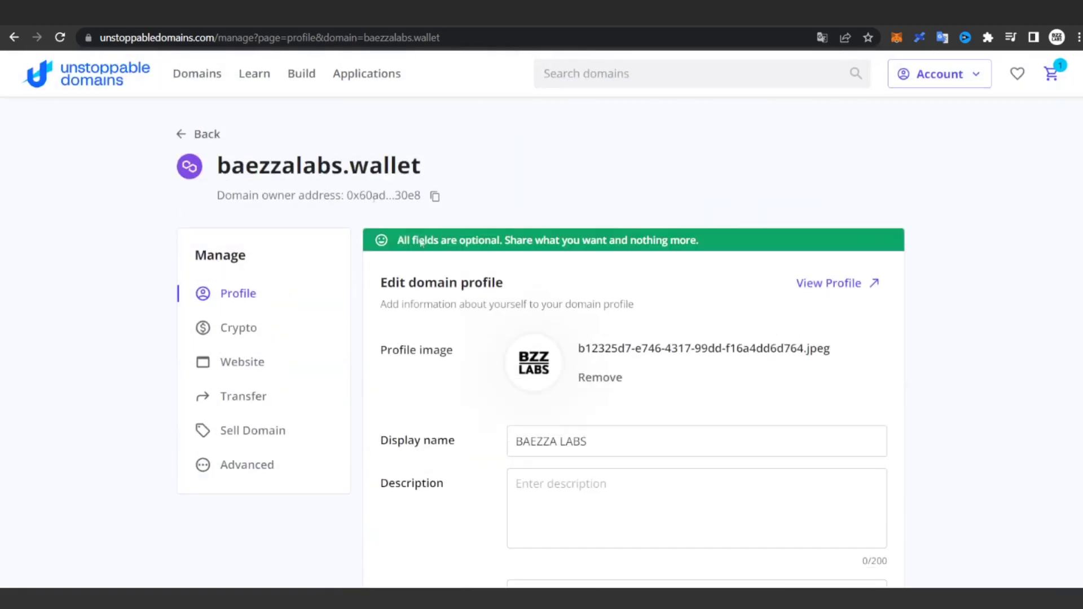
Step: Open the domain's cryptocurrency addresses and look through the MetaMask wallet extension
left_click(243, 332)
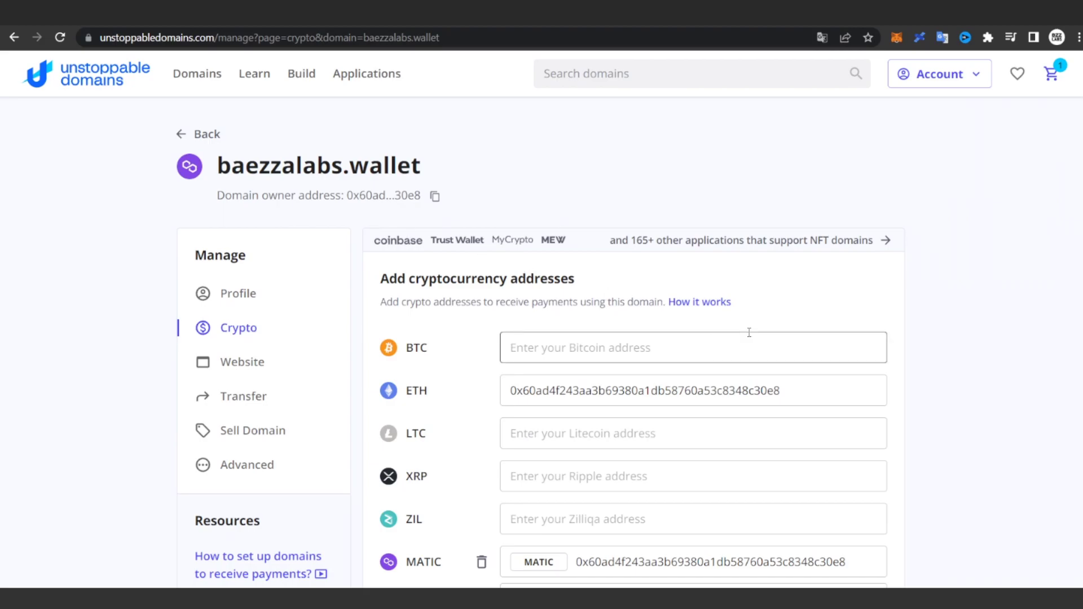
scroll(747, 334, "down", 3)
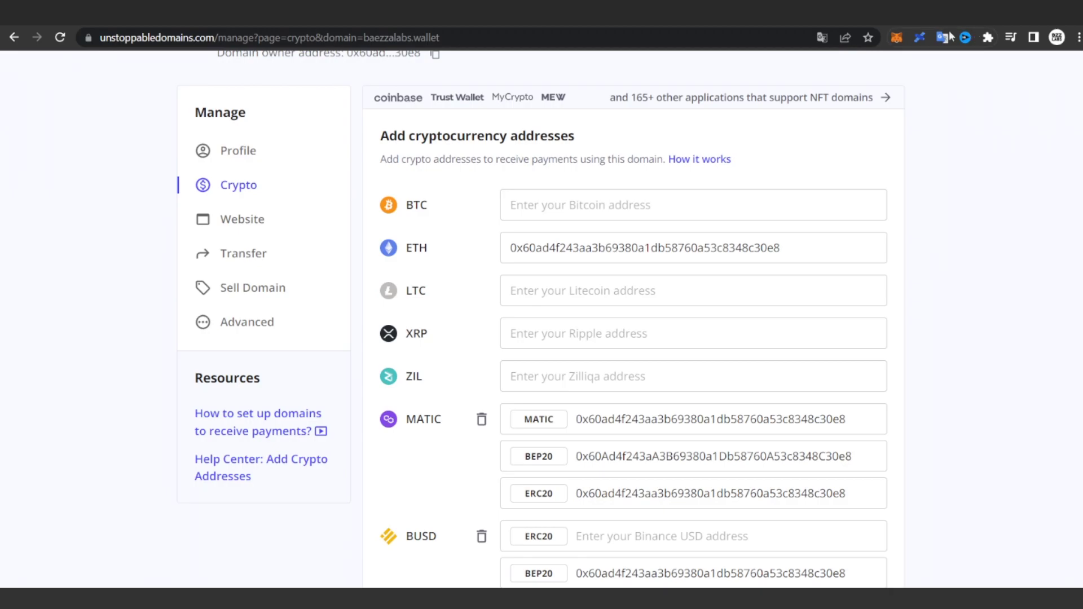
left_click(901, 36)
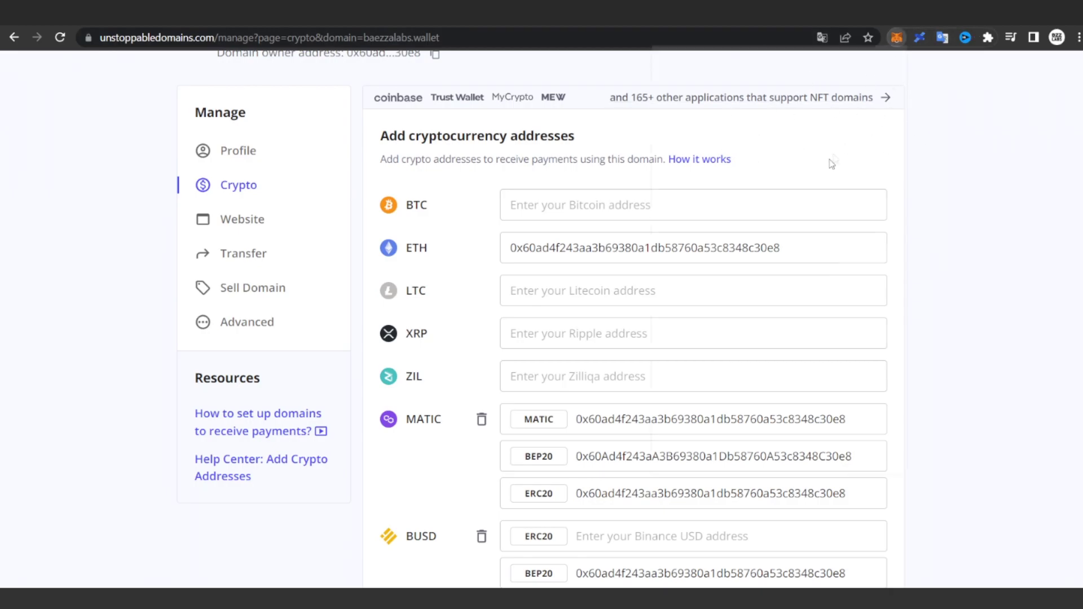
left_click(962, 295)
scroll(869, 242, "down", 4)
scroll(869, 288, "up", 4)
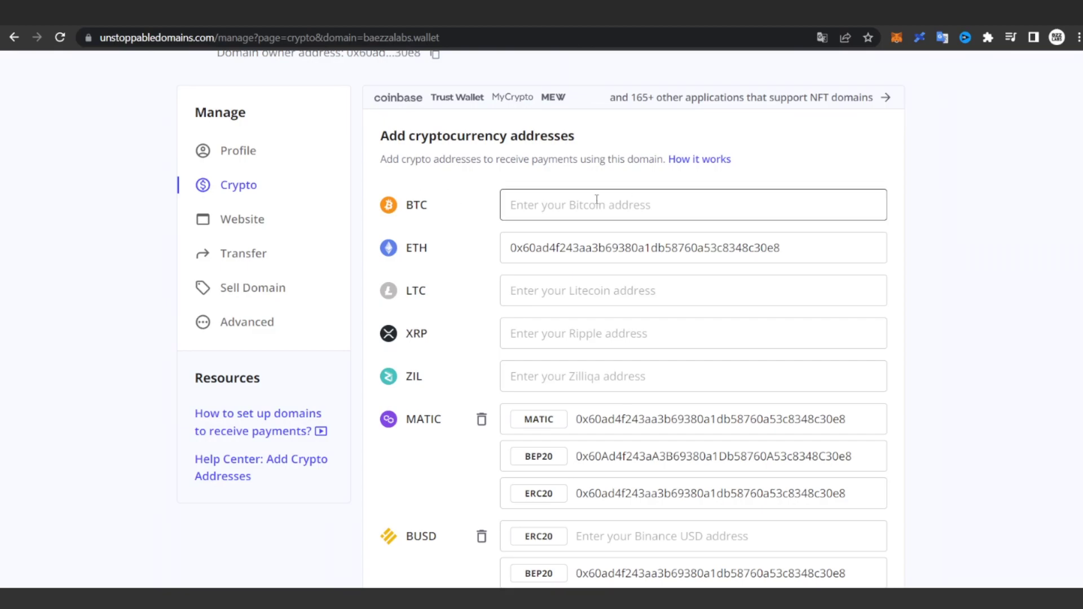
Step: Browse the additional currencies available for the domain and close the selection without adding one
scroll(771, 247, "down", 4)
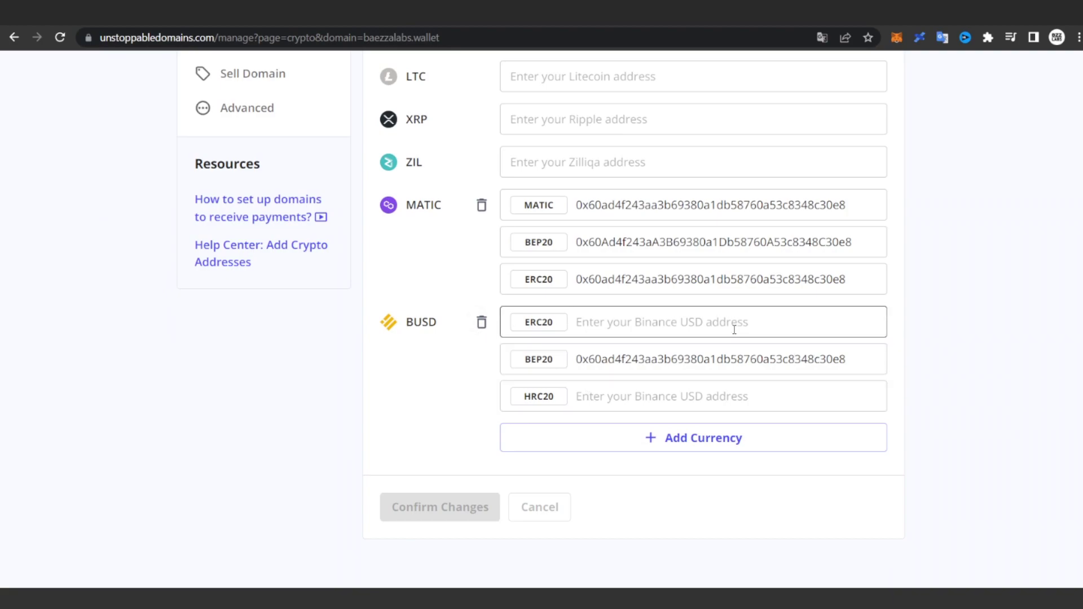
left_click(687, 442)
mouse_move(676, 205)
left_mouse_down()
mouse_move(686, 541)
mouse_move(677, 194)
left_mouse_up()
left_click(657, 123)
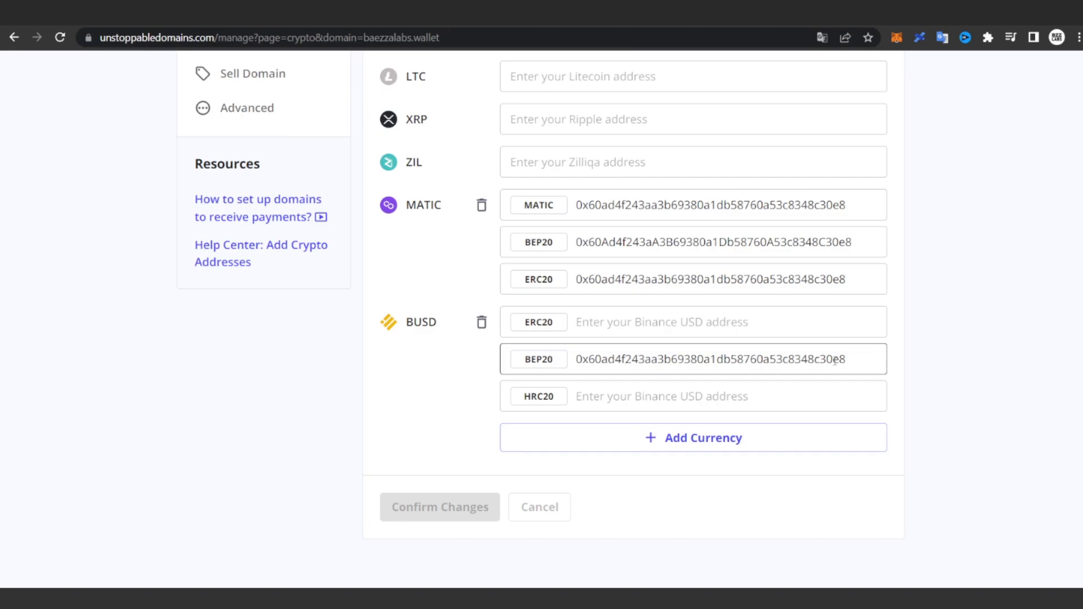
Step: Return to the domain's cryptocurrency addresses and review the entries down to MATIC and BUSD
left_click(14, 37)
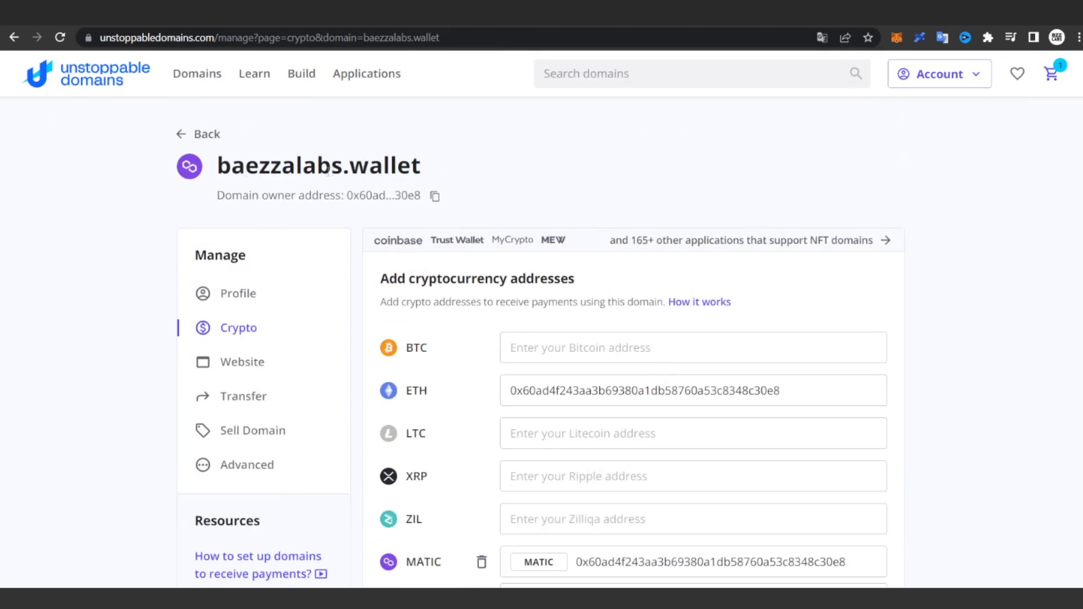
scroll(403, 160, "down", 2)
scroll(404, 160, "down", 4)
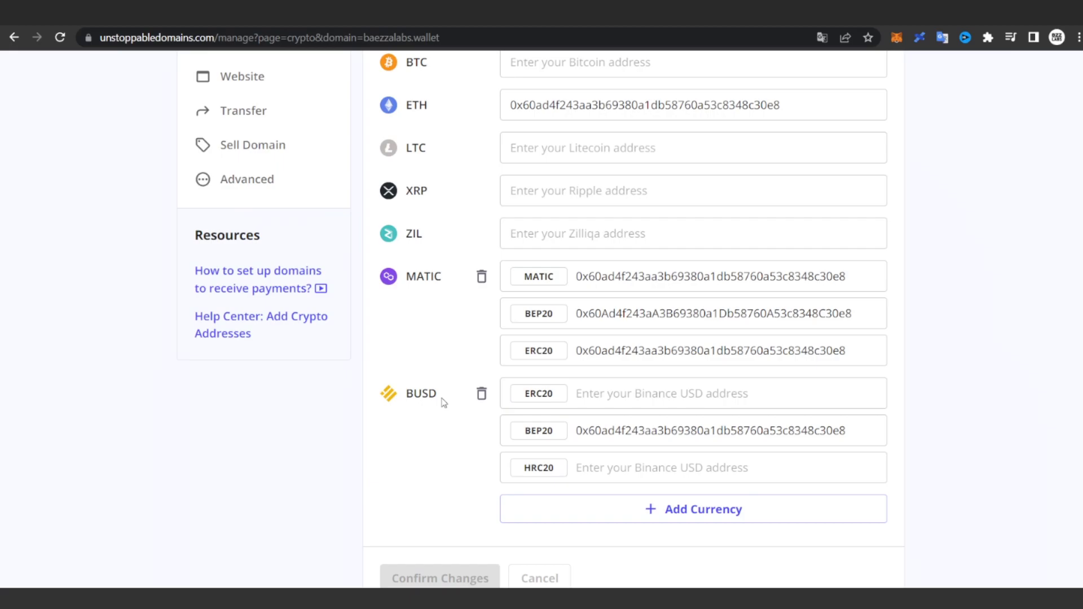
scroll(444, 402, "up", 5)
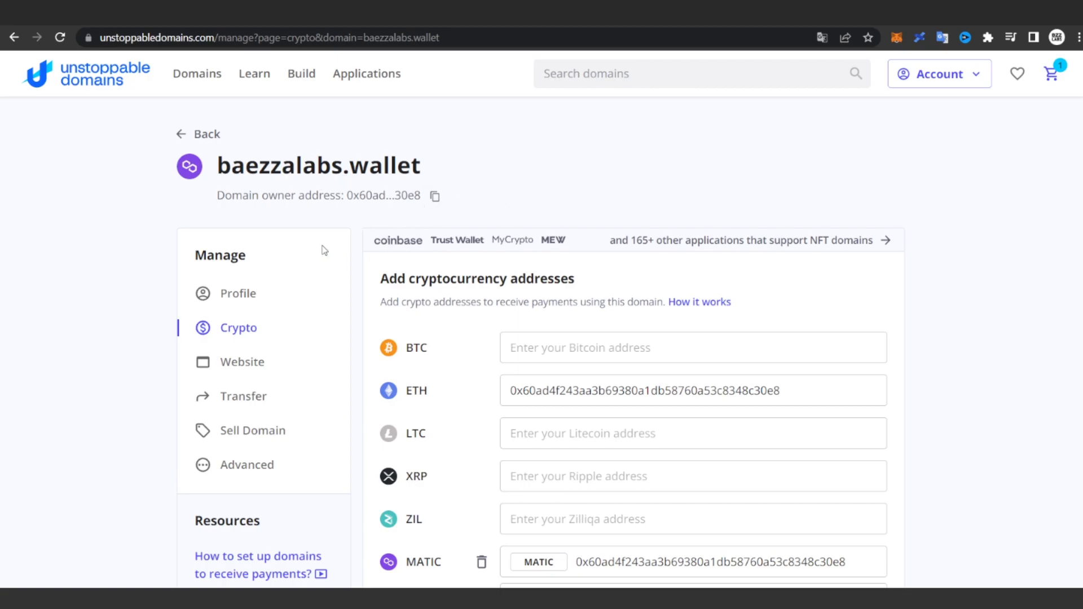
Step: Open the website options for baezzalabs.wallet and review the ways to create or link a site
left_click(240, 374)
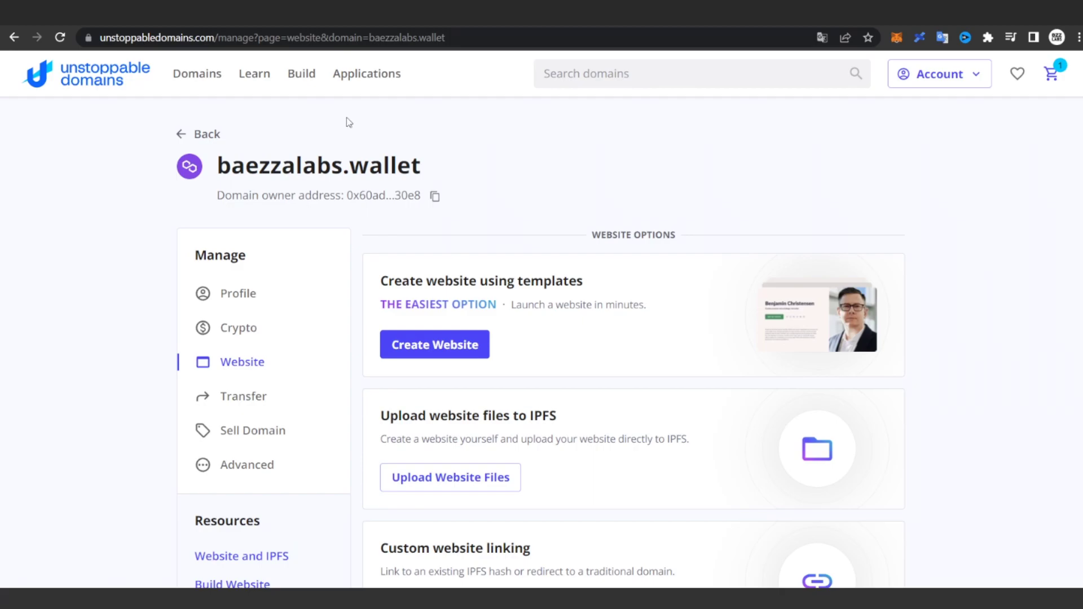
scroll(395, 186, "down", 4)
scroll(460, 252, "up", 4)
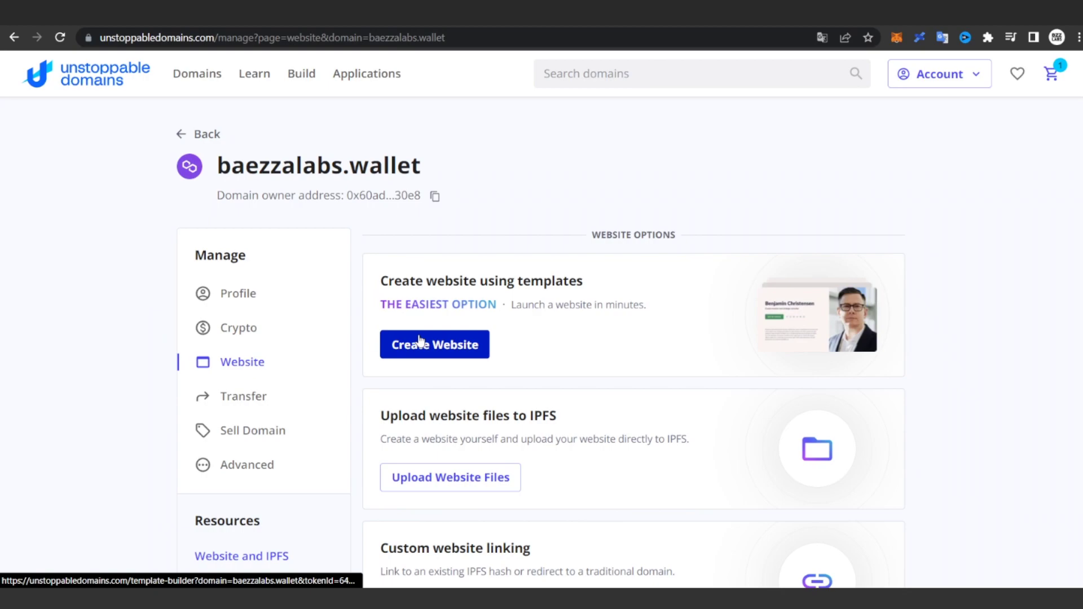
Step: Preview the Coming Soon page type in the website template builder and leave without publishing
left_click(455, 347)
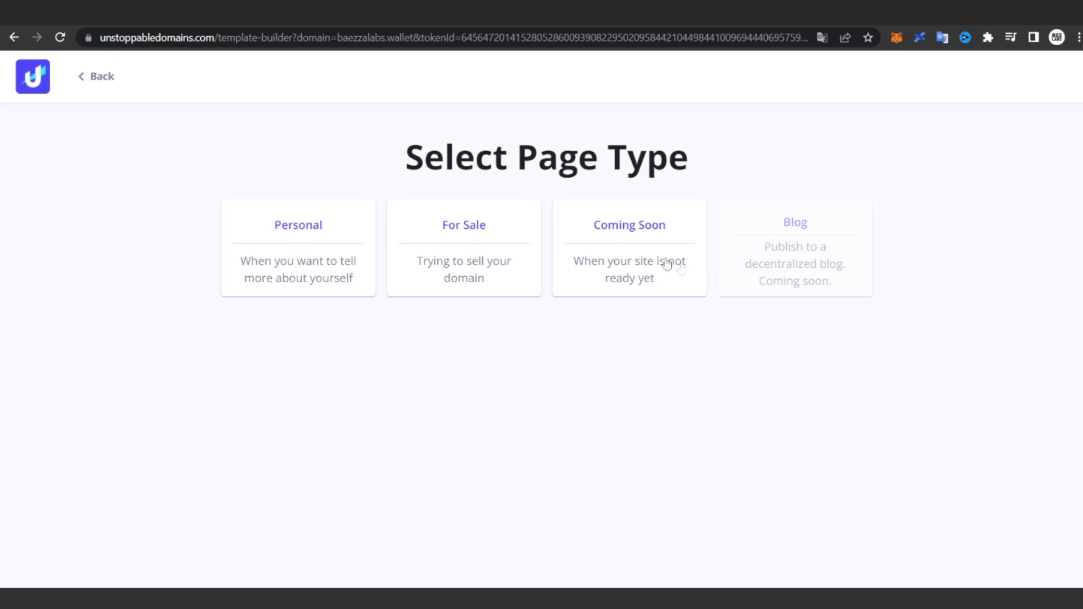
left_click(612, 249)
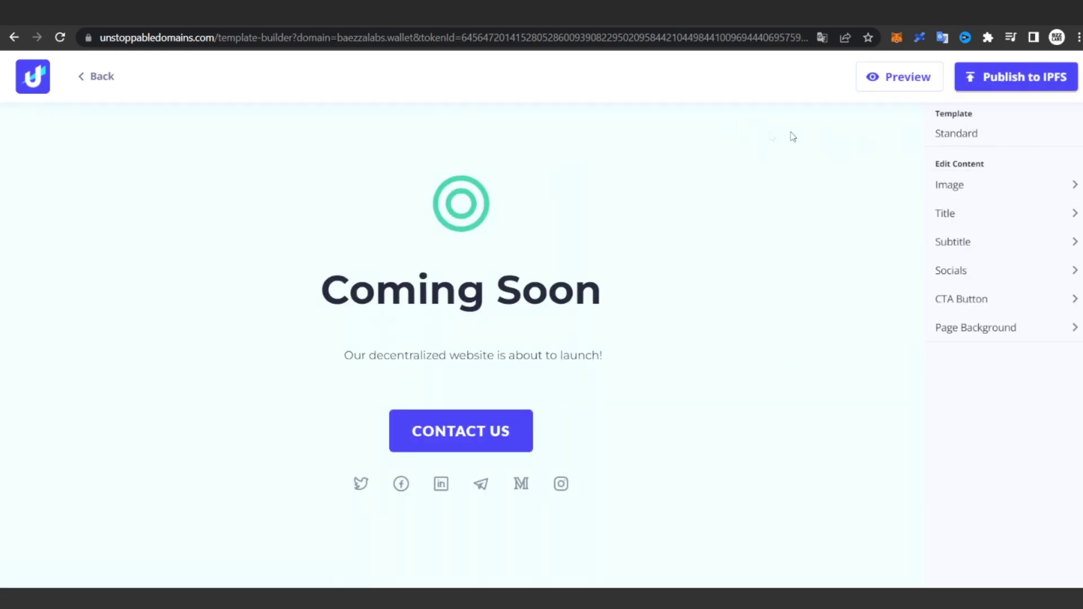
left_click(93, 84)
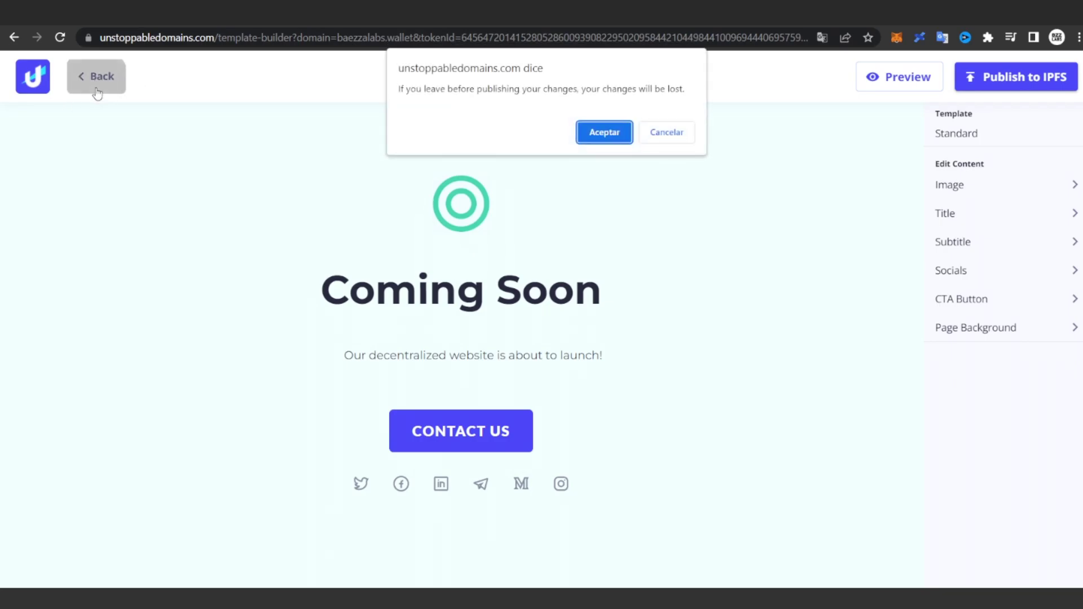
left_click(582, 136)
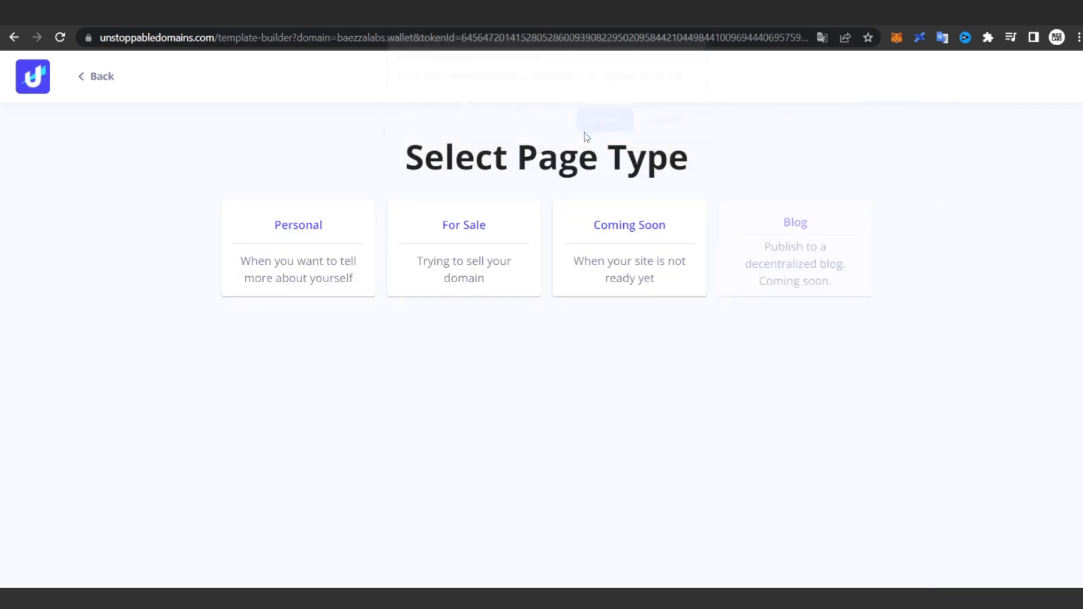
left_click(101, 78)
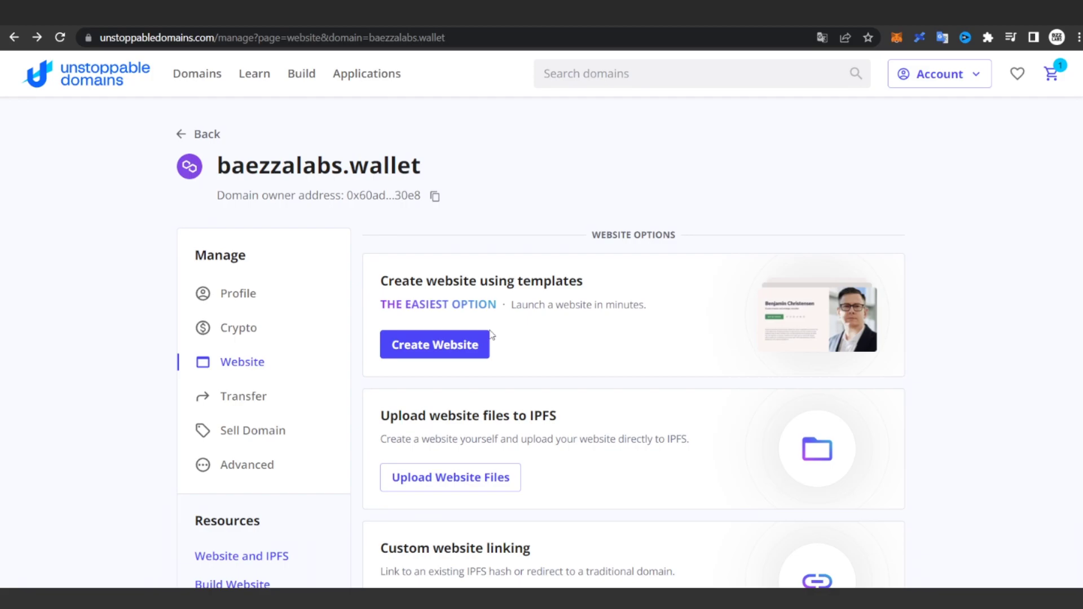
Step: Look over the remaining website options, and open the domain transfer form to review its recipient and confirmation fields
scroll(531, 333, "down", 3)
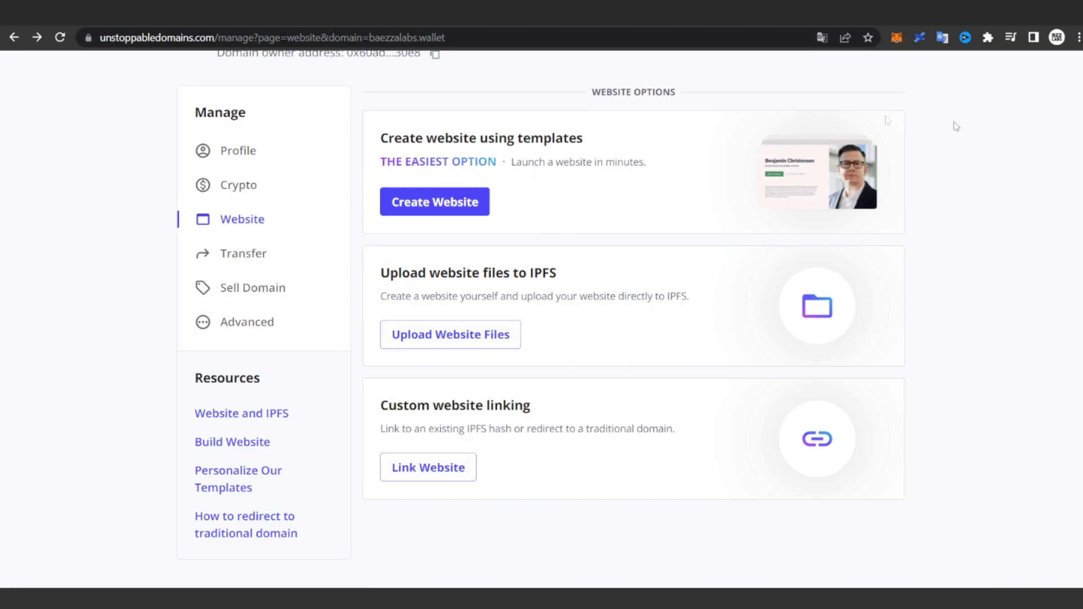
left_click(243, 253)
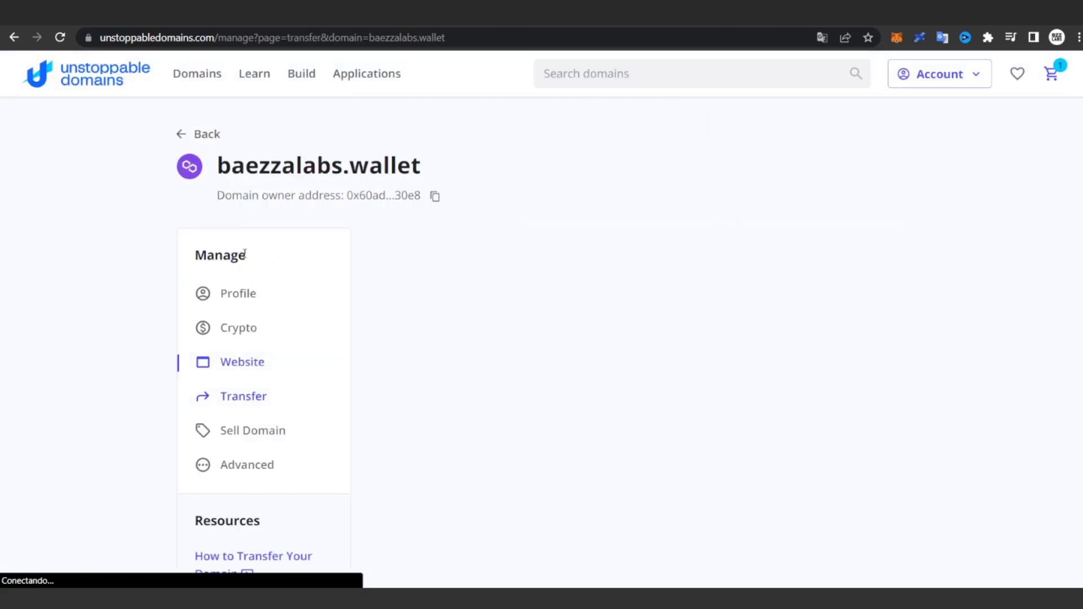
scroll(576, 276, "down", 2)
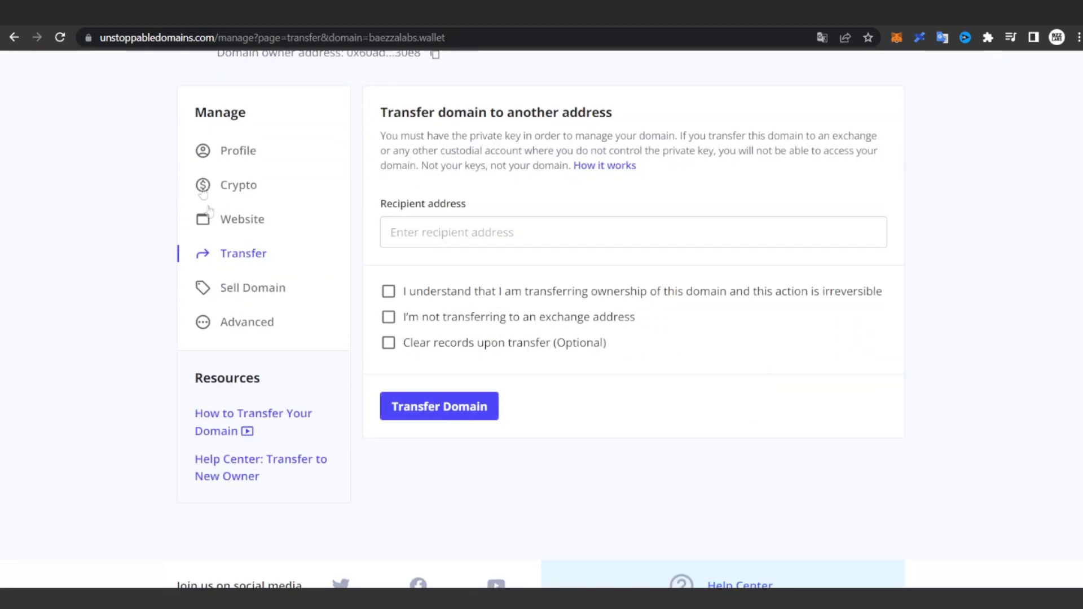
scroll(409, 385, "up", 3)
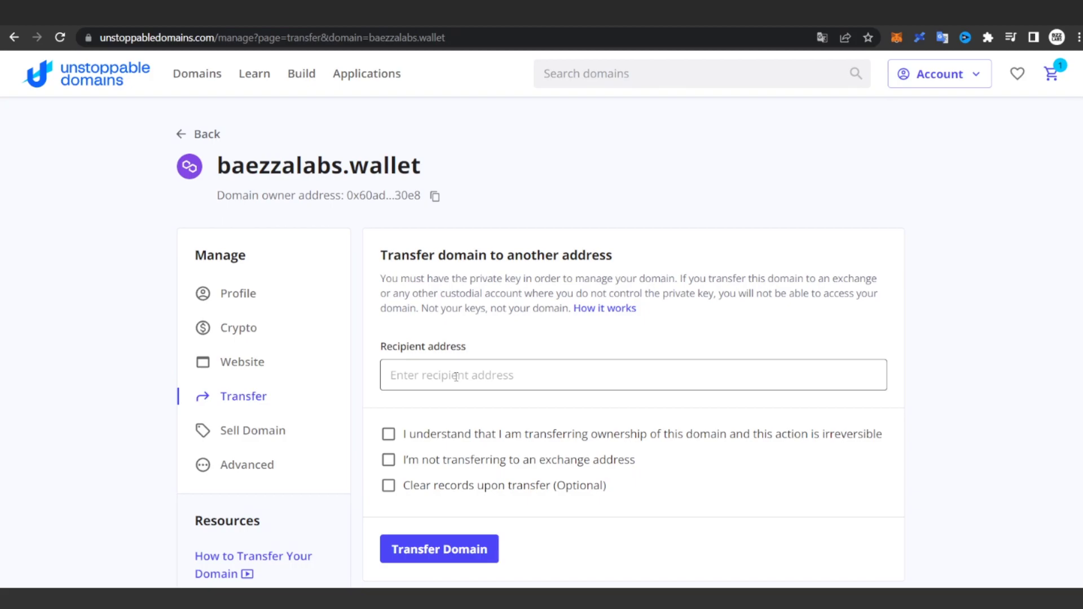
scroll(455, 376, "down", 2)
Step: Open the domain's selling options and view baezzalabs.wallet on OpenSea, dismissing the translation prompt
left_click(255, 361)
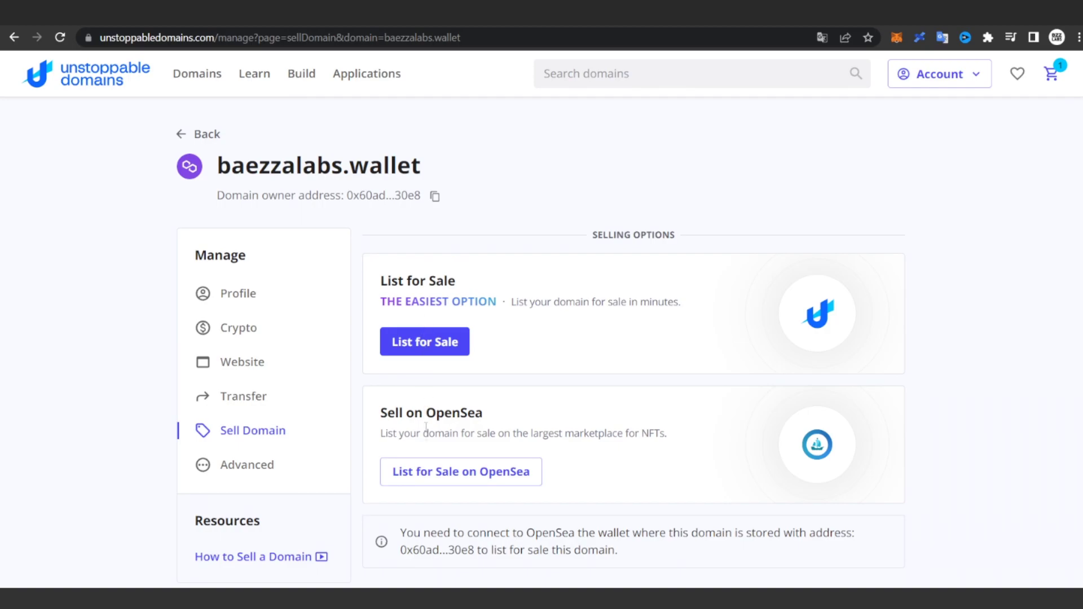
left_click(446, 479)
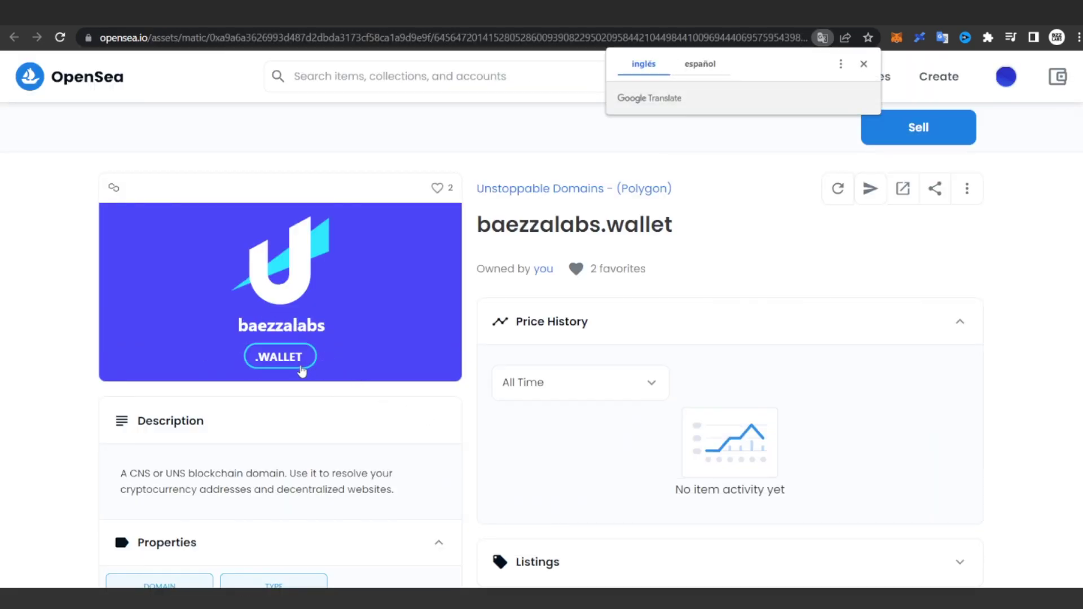
left_click(863, 64)
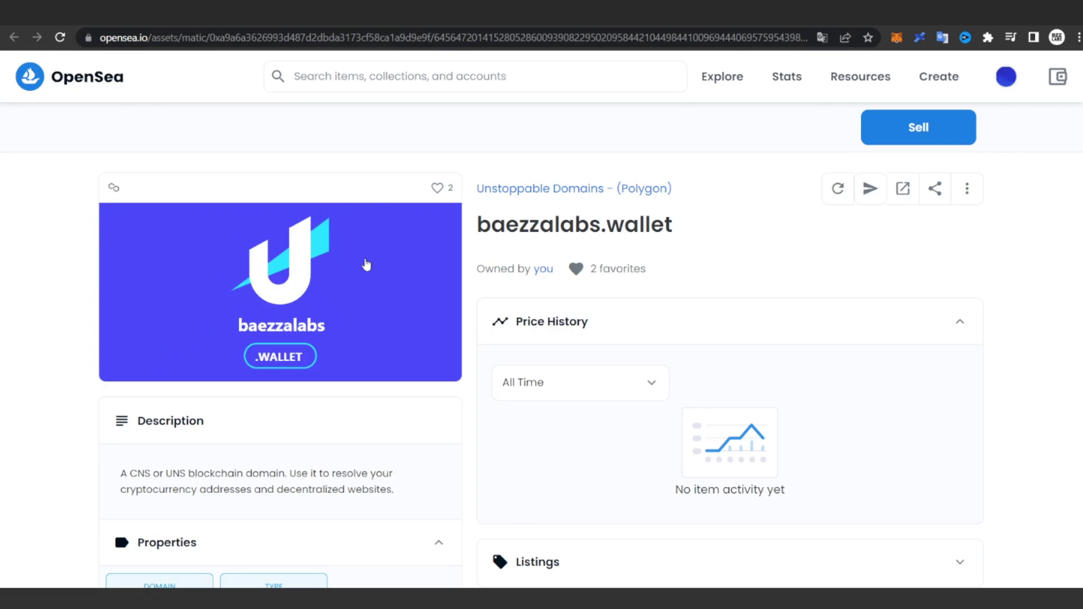
Step: Examine the OpenSea page for baezzalabs.wallet, including its collection name, description, properties, listings and offers
scroll(601, 254, "down", 4)
scroll(603, 273, "up", 4)
scroll(705, 294, "down", 5)
scroll(705, 294, "up", 4)
scroll(702, 292, "up", 1)
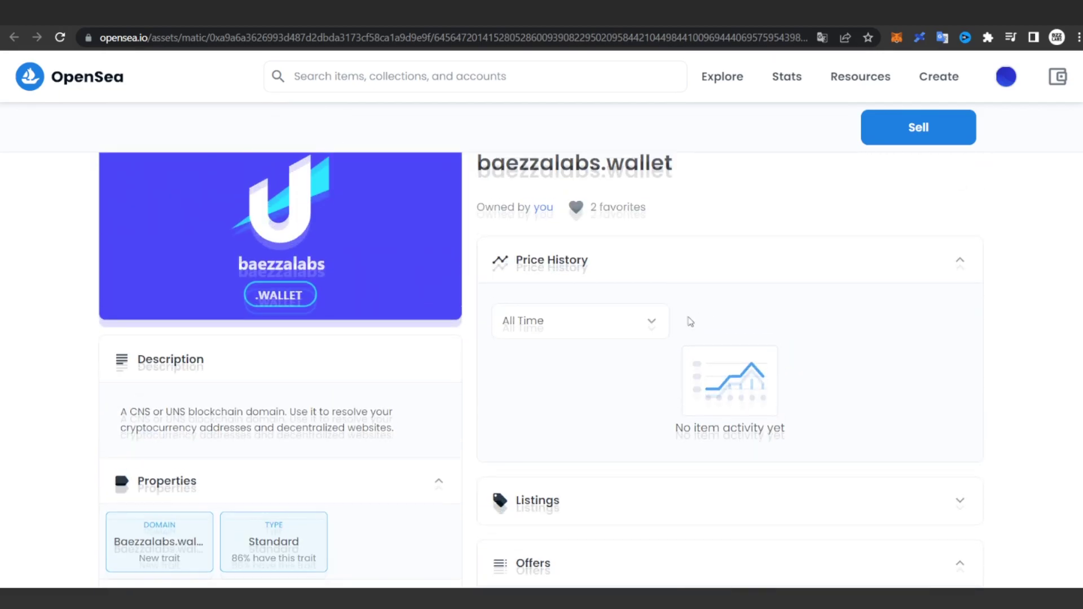
left_click_drag(671, 189, 478, 189)
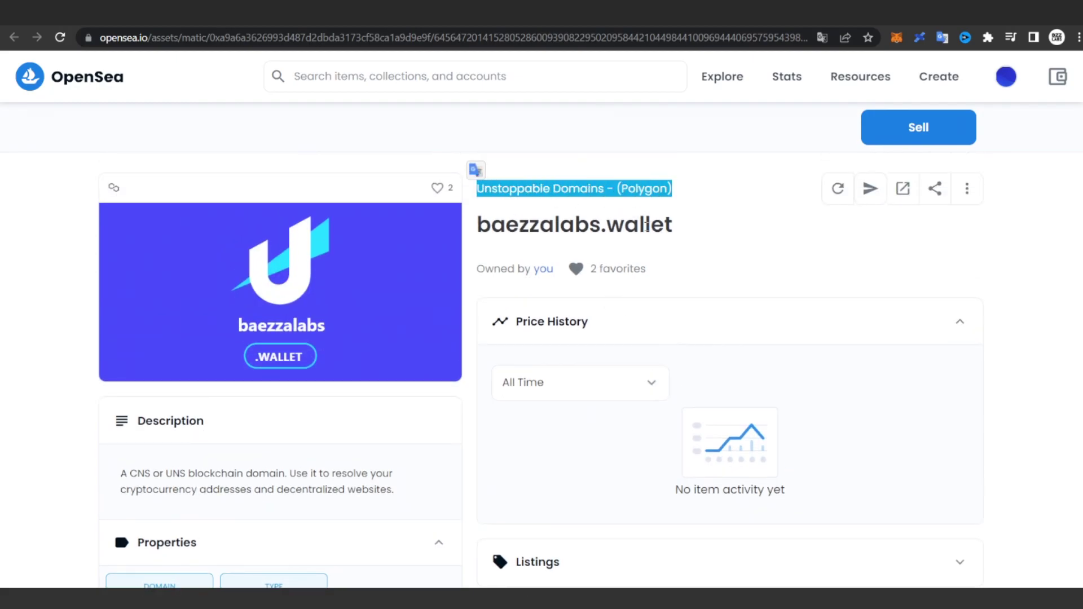
scroll(570, 327, "down", 4)
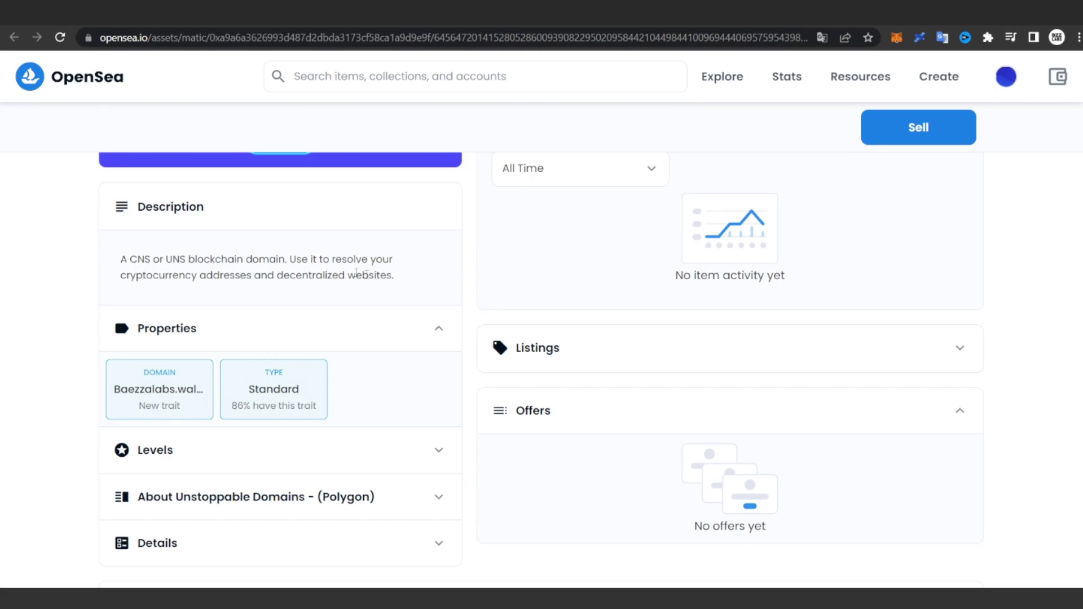
scroll(387, 336, "up", 4)
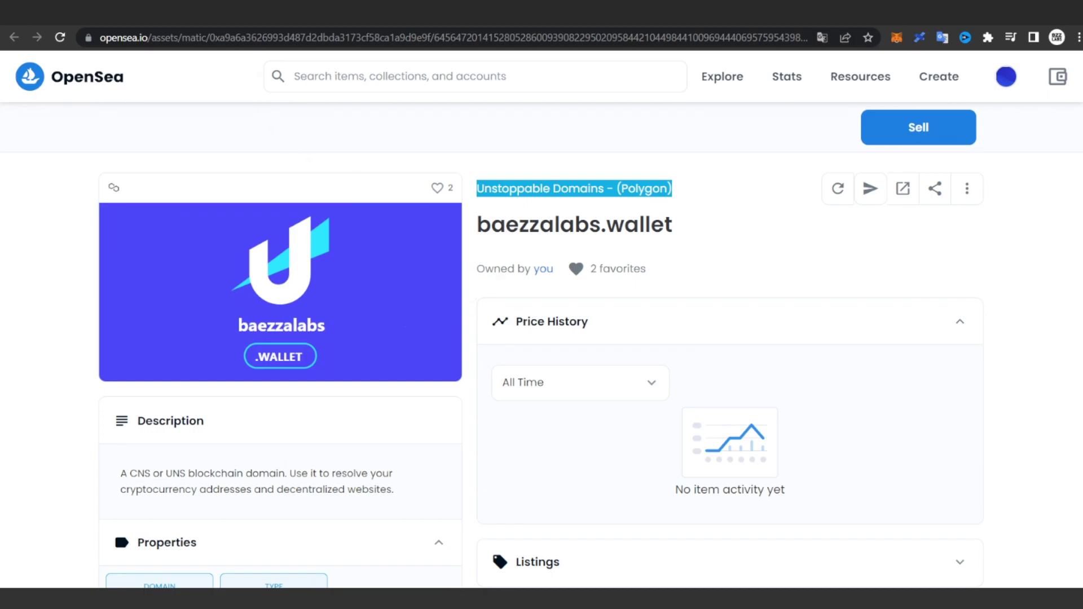
Step: Switch back to Unstoppable Domains, highlight the domain name, and reopen the website options for baezzalabs.wallet
left_click(254, 67)
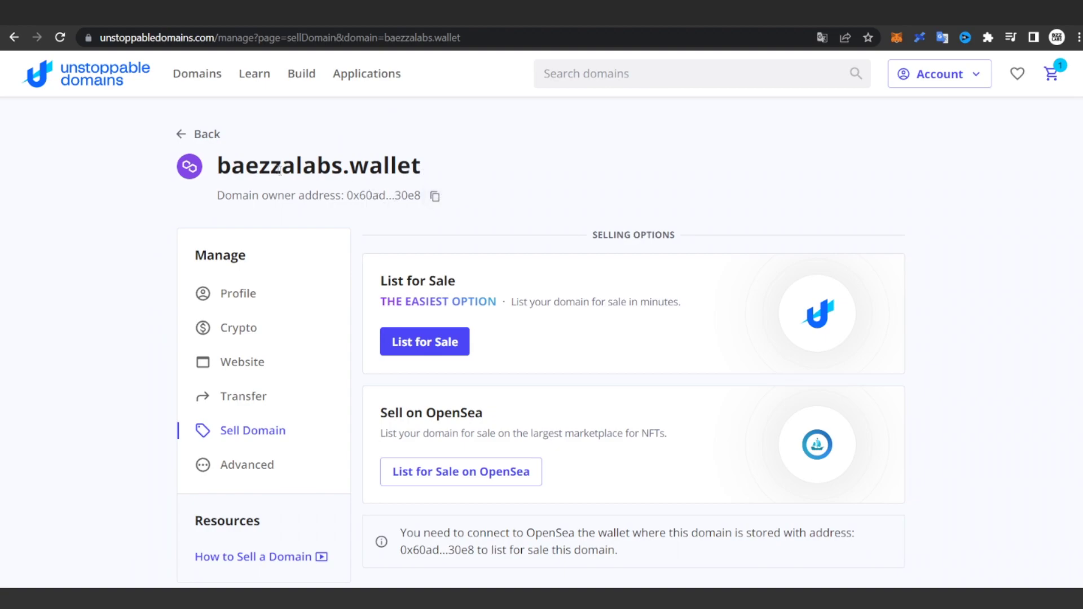
left_click_drag(465, 179, 214, 170)
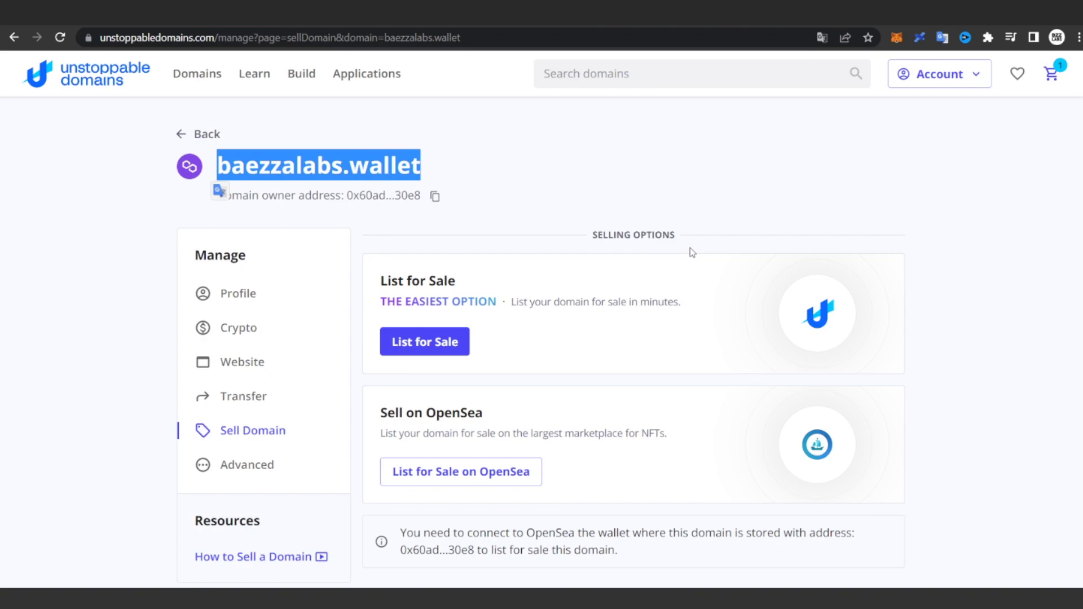
left_click(273, 366)
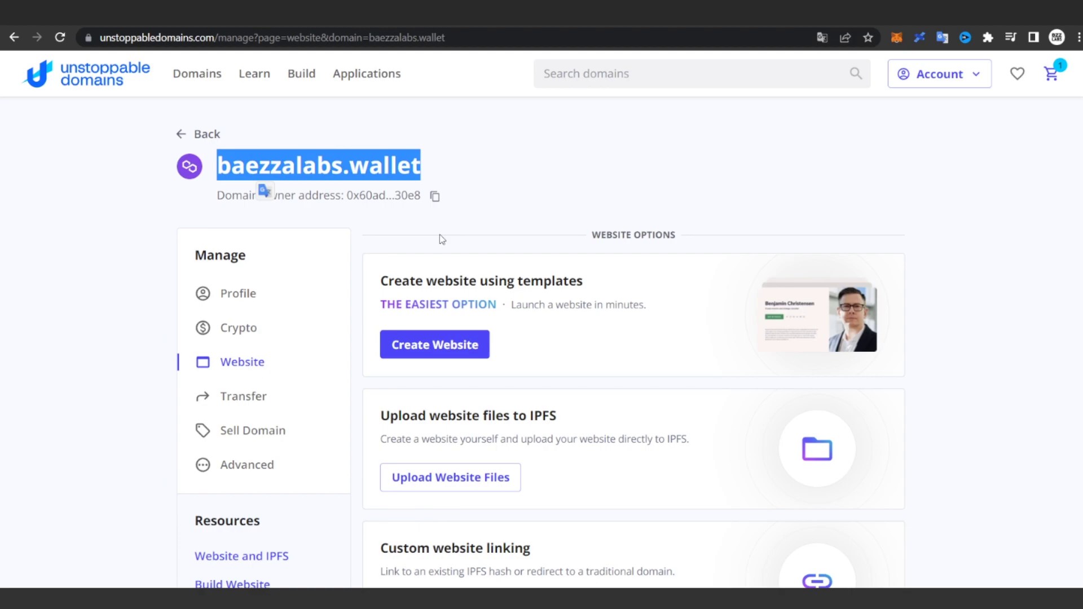
mouse_move(255, 75)
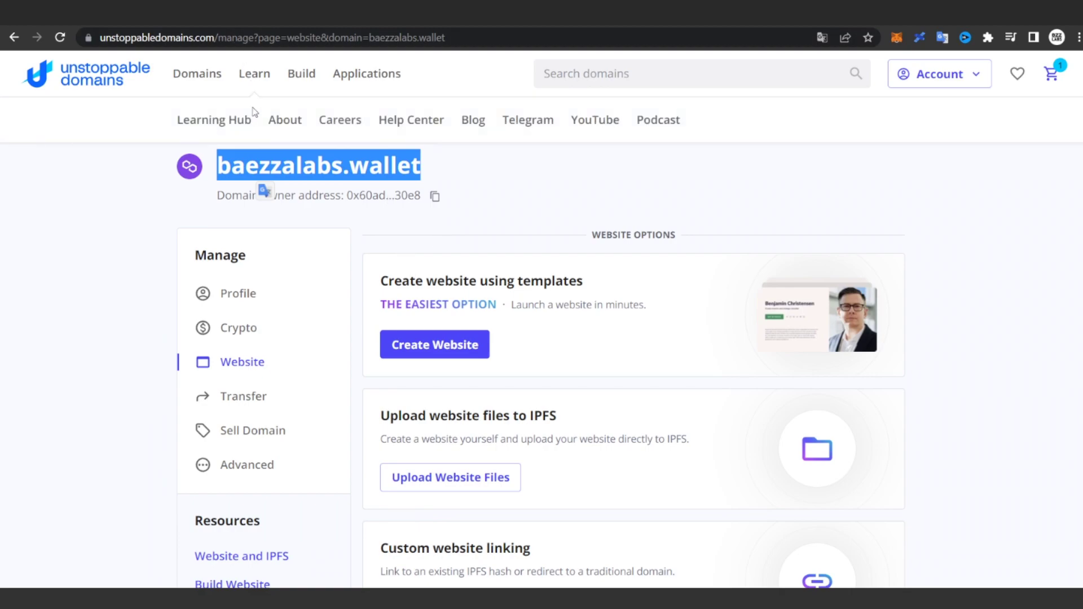